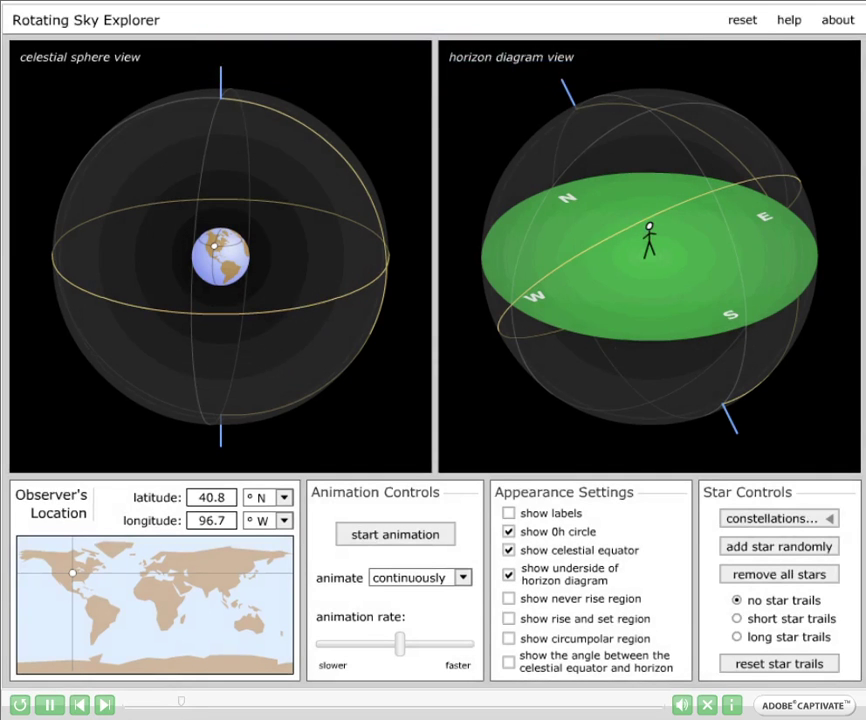
Step: Move the observer's location to 62.1° N, 70.5° W on the world map and slow the animation rate slightly
{"action": "mouse_move", "coordinate": [72, 575]}
{"action": "left_mouse_down"}
{"action": "mouse_move", "coordinate": [102, 553]}
{"action": "mouse_move", "coordinate": [105, 591]}
{"action": "mouse_move", "coordinate": [92, 556]}
{"action": "left_mouse_up"}
{"action": "left_click_drag", "start_coordinate": [400, 646], "coordinate": [441, 651]}
Step: Try the short and long star trail settings and return to no star trails
{"action": "left_click", "coordinate": [737, 618]}
{"action": "left_click", "coordinate": [737, 637]}
{"action": "left_click", "coordinate": [737, 600]}
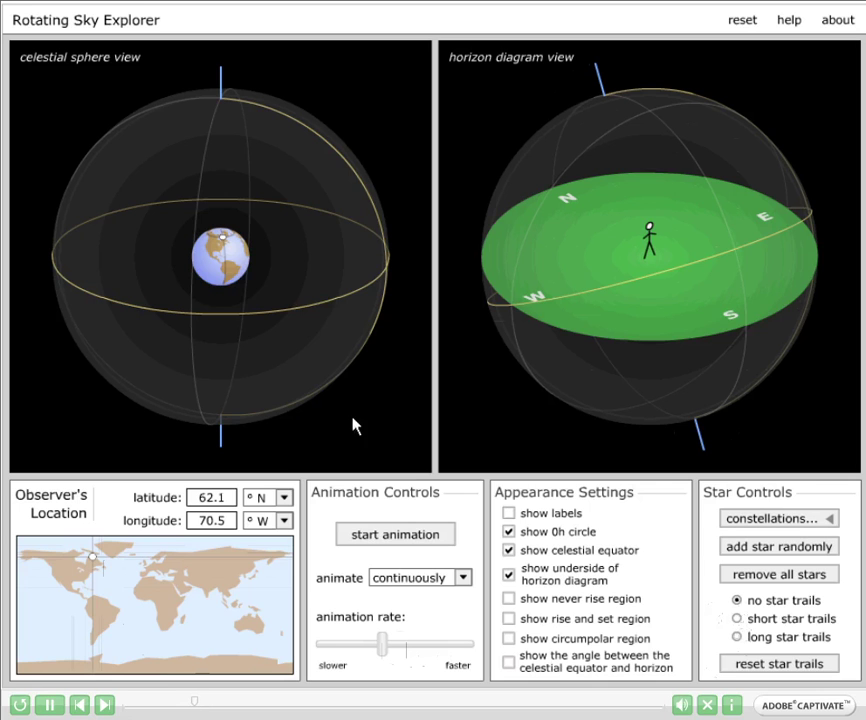
Step: Add a random star and move it to about 0.7 h right ascension and 29.2° declination on the celestial sphere
{"action": "mouse_move", "coordinate": [203, 373]}
{"action": "left_mouse_down"}
{"action": "mouse_move", "coordinate": [201, 261]}
{"action": "mouse_move", "coordinate": [207, 381]}
{"action": "mouse_move", "coordinate": [210, 360]}
{"action": "left_mouse_up"}
{"action": "left_click_drag", "start_coordinate": [599, 340], "coordinate": [677, 292]}
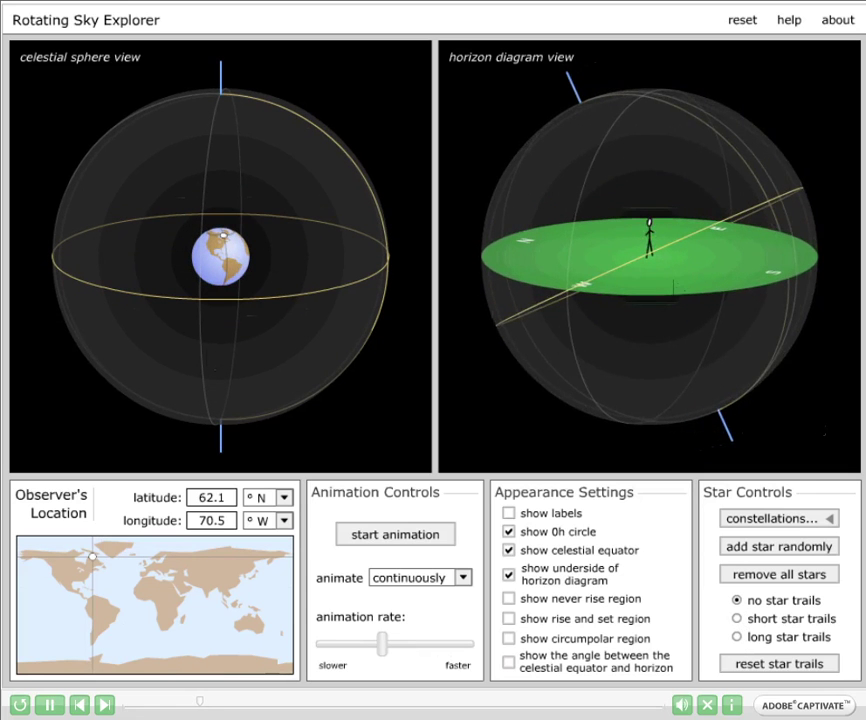
{"action": "left_click", "coordinate": [786, 550]}
{"action": "left_click_drag", "start_coordinate": [350, 313], "coordinate": [150, 318]}
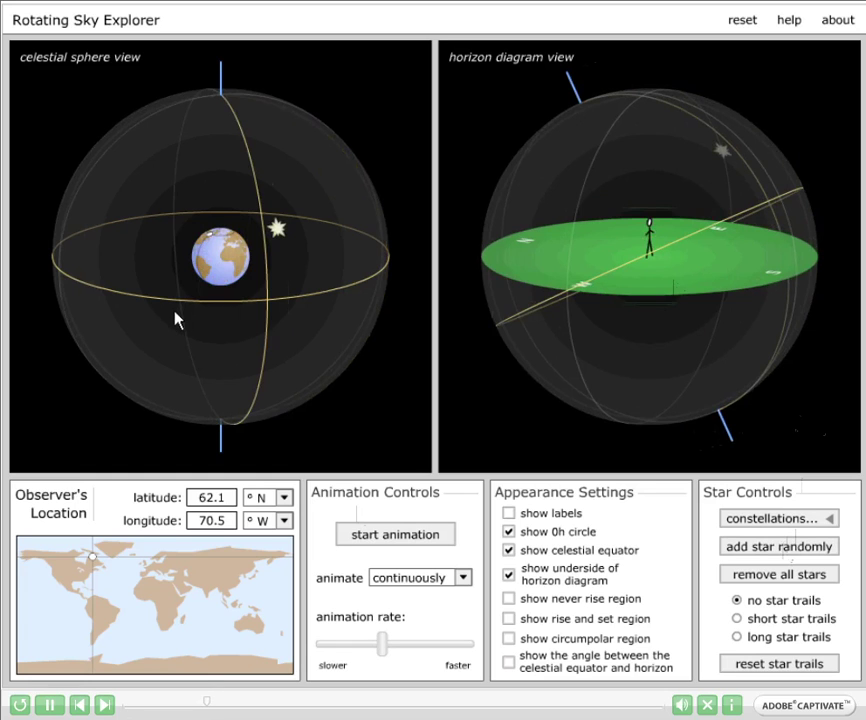
{"action": "mouse_move", "coordinate": [282, 232]}
{"action": "left_mouse_down"}
{"action": "mouse_move", "coordinate": [242, 290]}
{"action": "mouse_move", "coordinate": [287, 218]}
{"action": "left_mouse_up"}
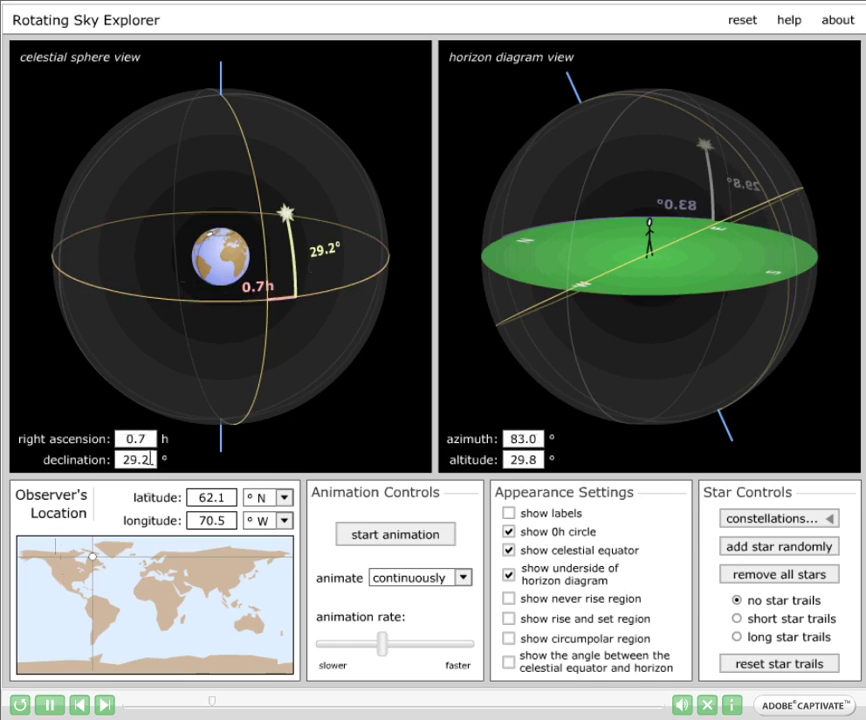
Step: Set the star's declination to 90° and remove all stars
{"action": "left_click_drag", "start_coordinate": [150, 459], "coordinate": [118, 459]}
{"action": "type", "text": "90"}
{"action": "key", "text": "Return"}
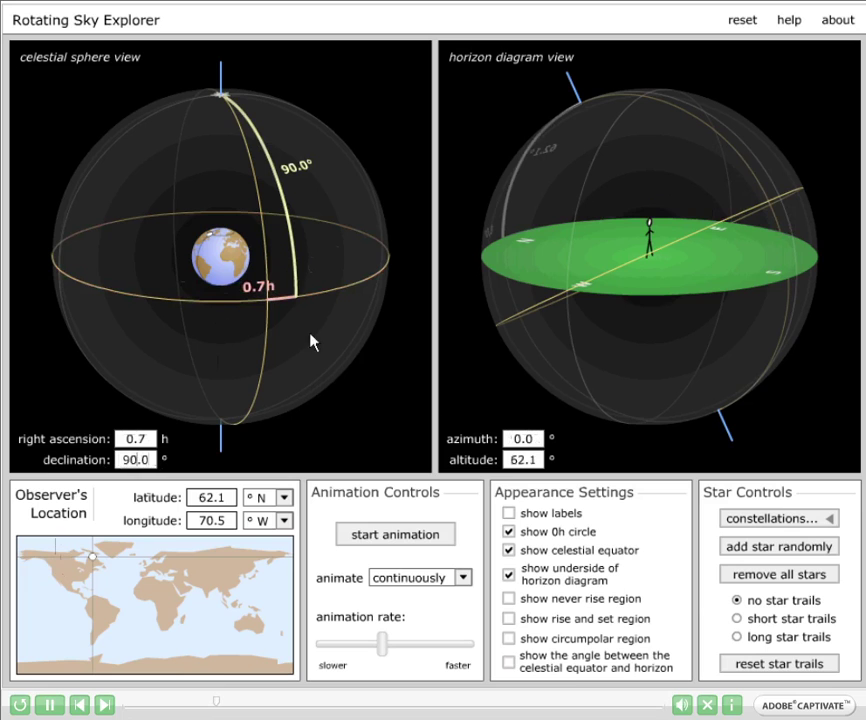
{"action": "left_click", "coordinate": [737, 574]}
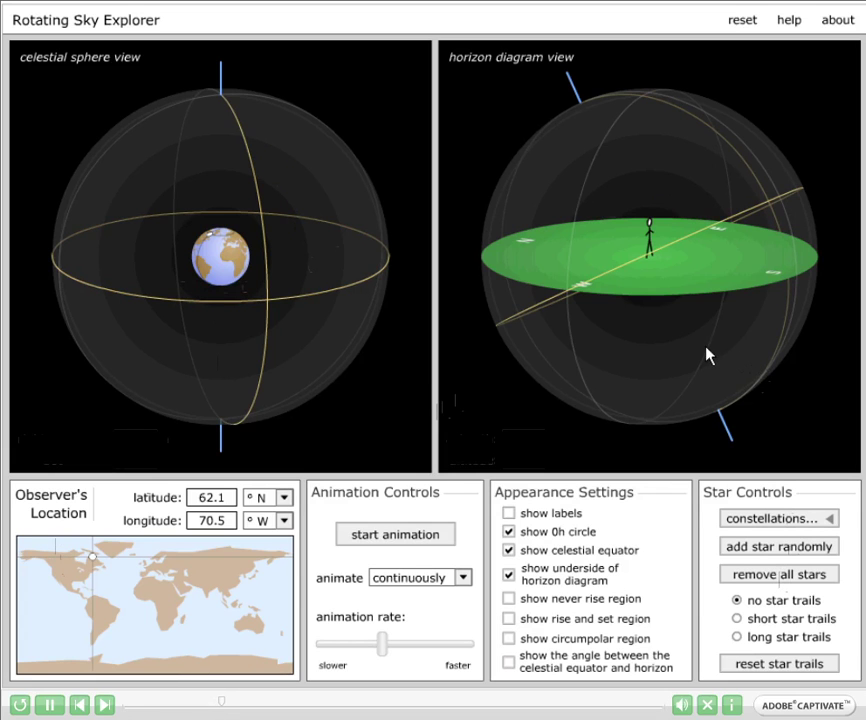
Step: Place stars at about azimuth 245.4°, altitude 37.2° and azimuth 217.2°, altitude 19.8° in the horizon diagram, and delete both individually
{"action": "left_click", "coordinate": [640, 196]}
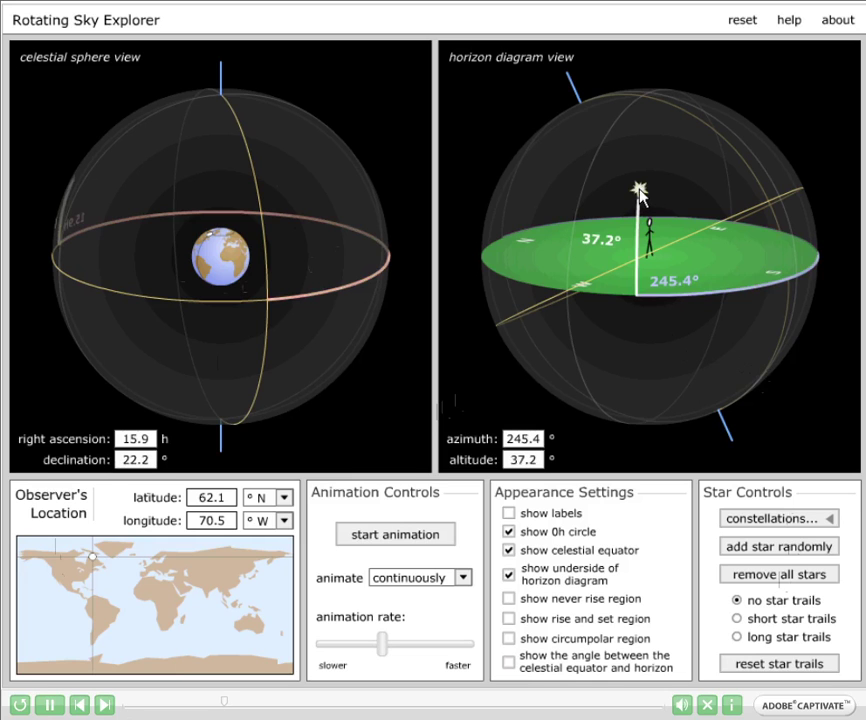
{"action": "left_click", "coordinate": [713, 234]}
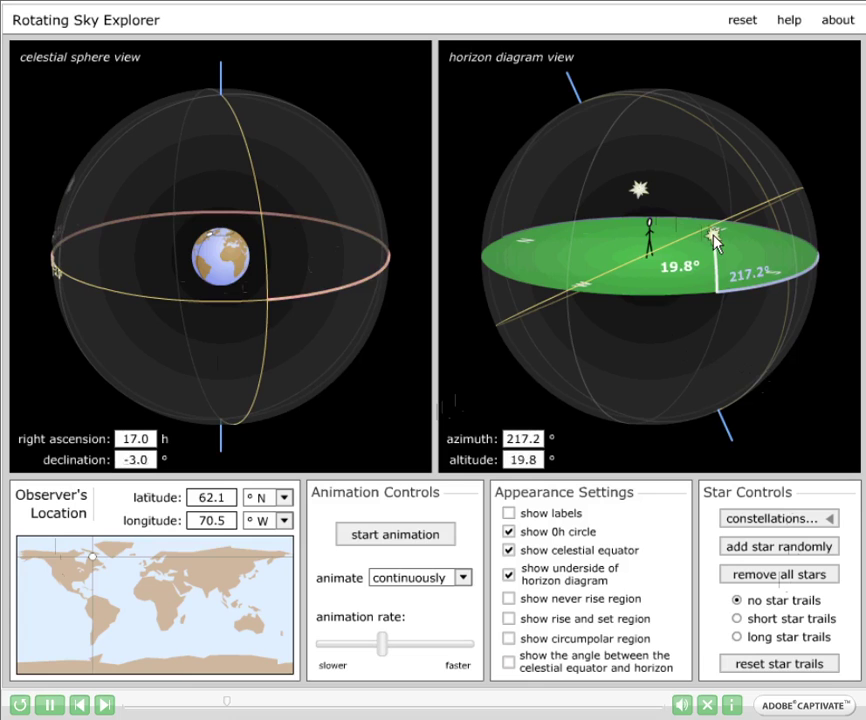
{"action": "left_click", "coordinate": [639, 192]}
{"action": "left_click", "coordinate": [714, 238]}
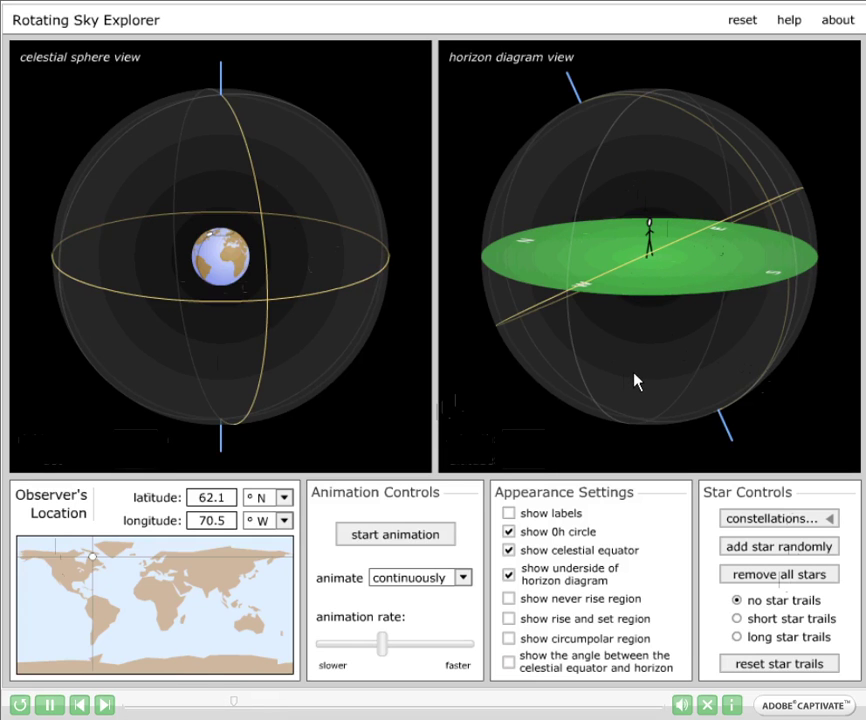
Step: In the horizon diagram, place one star at the north celestial pole and another on the horizon near due north
{"action": "left_click_drag", "start_coordinate": [547, 294], "coordinate": [713, 345]}
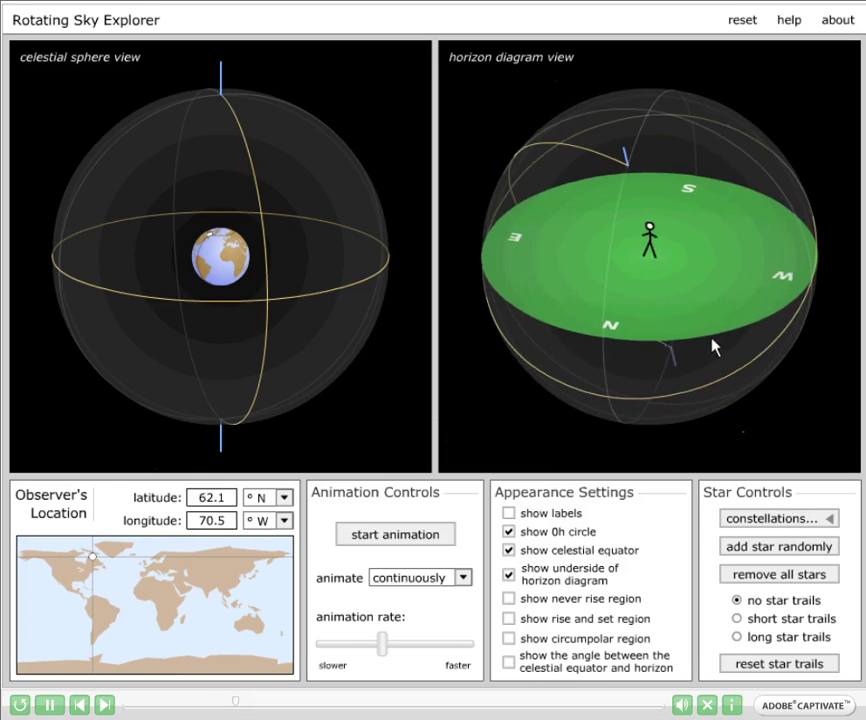
{"action": "left_click", "coordinate": [628, 174]}
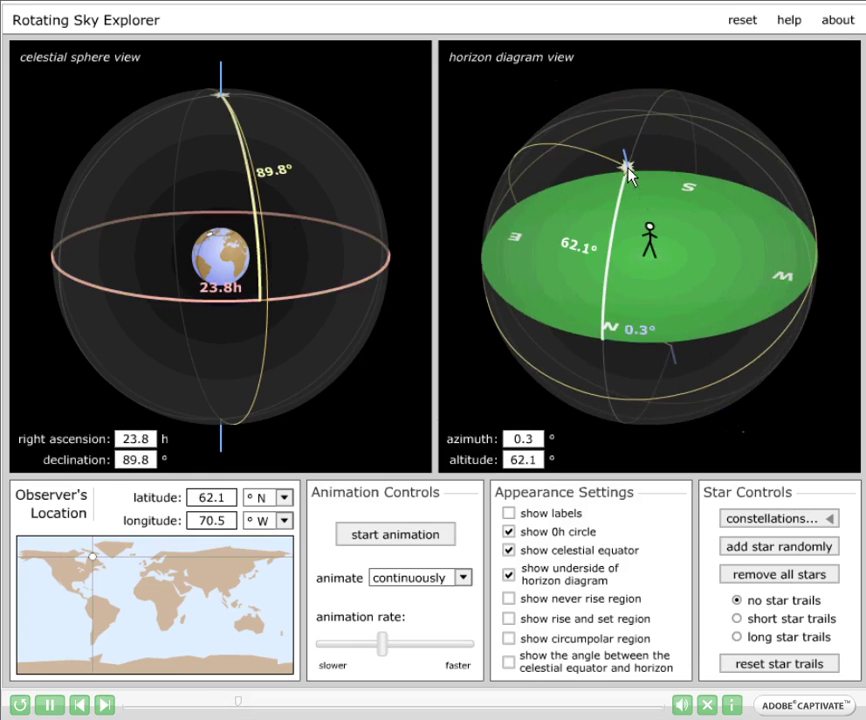
{"action": "left_click", "coordinate": [602, 339]}
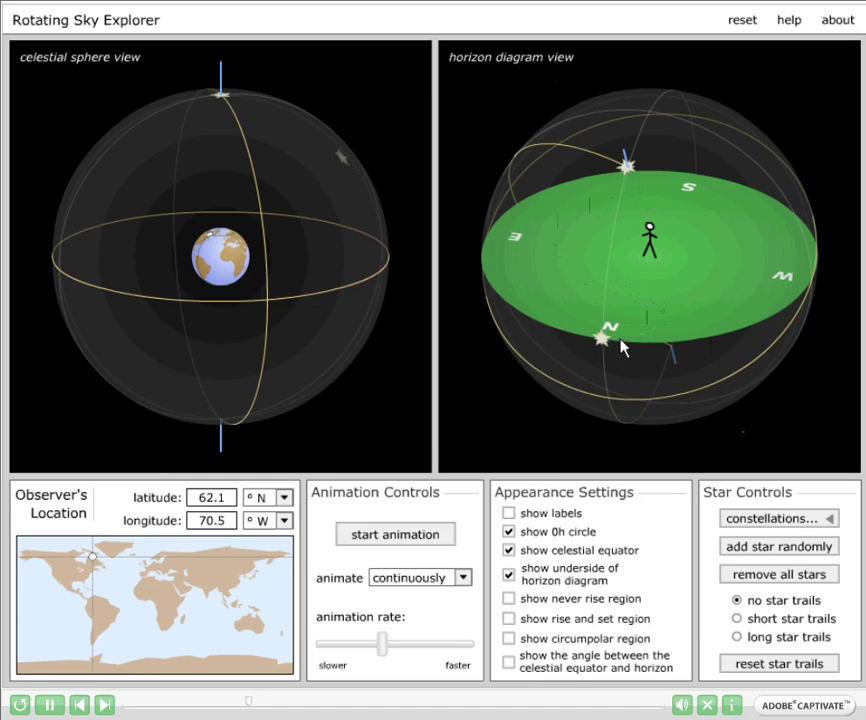
{"action": "mouse_move", "coordinate": [605, 347]}
{"action": "left_click_drag", "start_coordinate": [715, 303], "coordinate": [644, 245]}
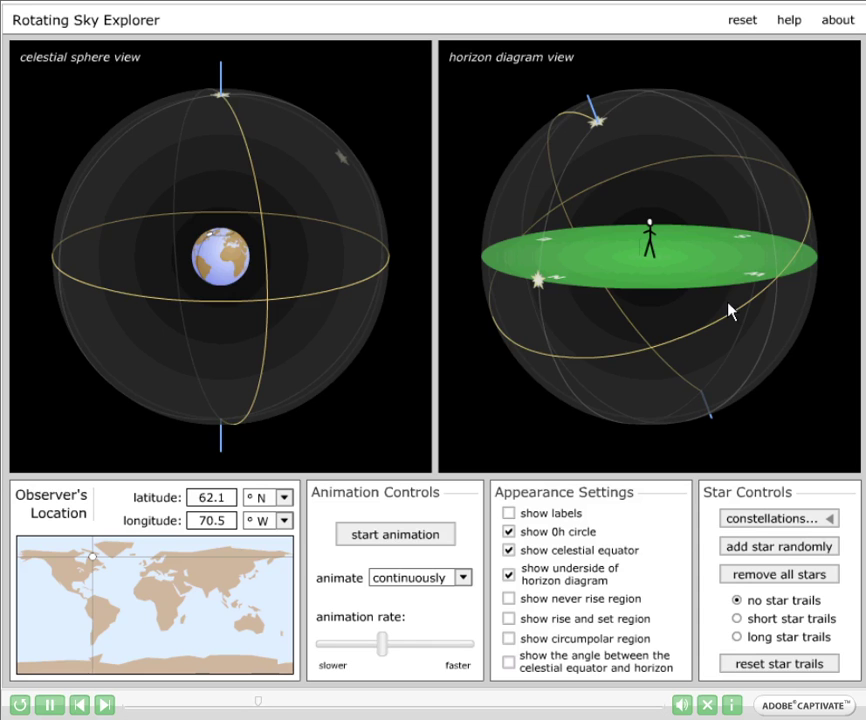
{"action": "left_click_drag", "start_coordinate": [737, 296], "coordinate": [630, 271]}
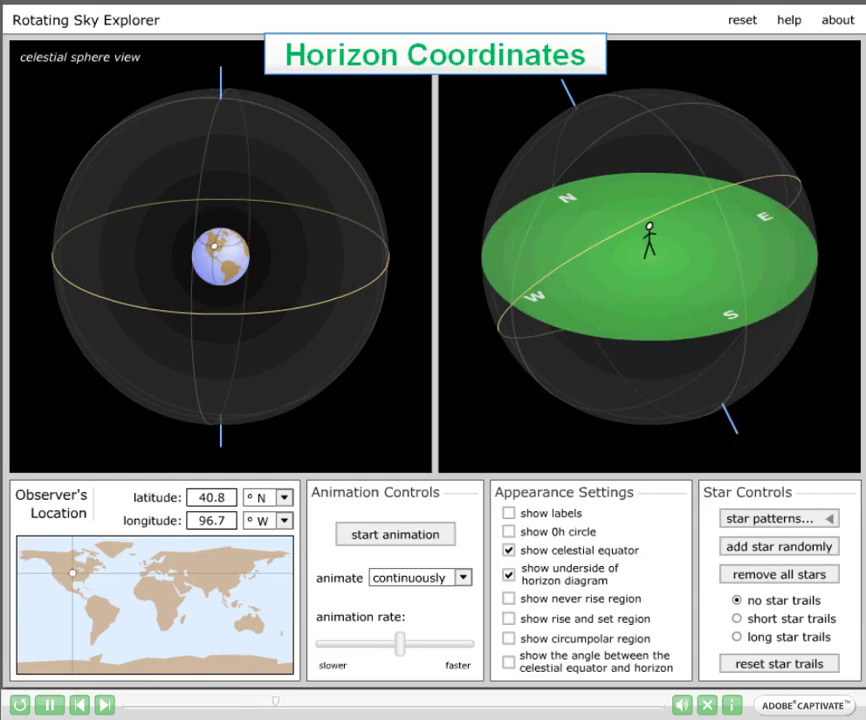
Step: Show the labels and examine the zenith, nadir, meridian and cardinal points from several sides of the horizon diagram
{"action": "left_click", "coordinate": [509, 513]}
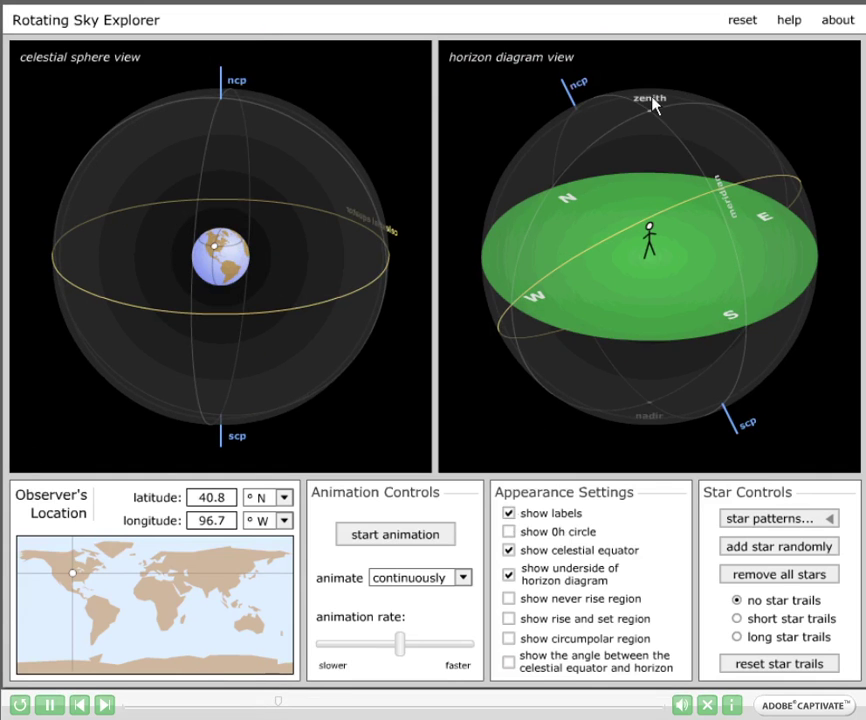
{"action": "left_click_drag", "start_coordinate": [648, 263], "coordinate": [808, 265]}
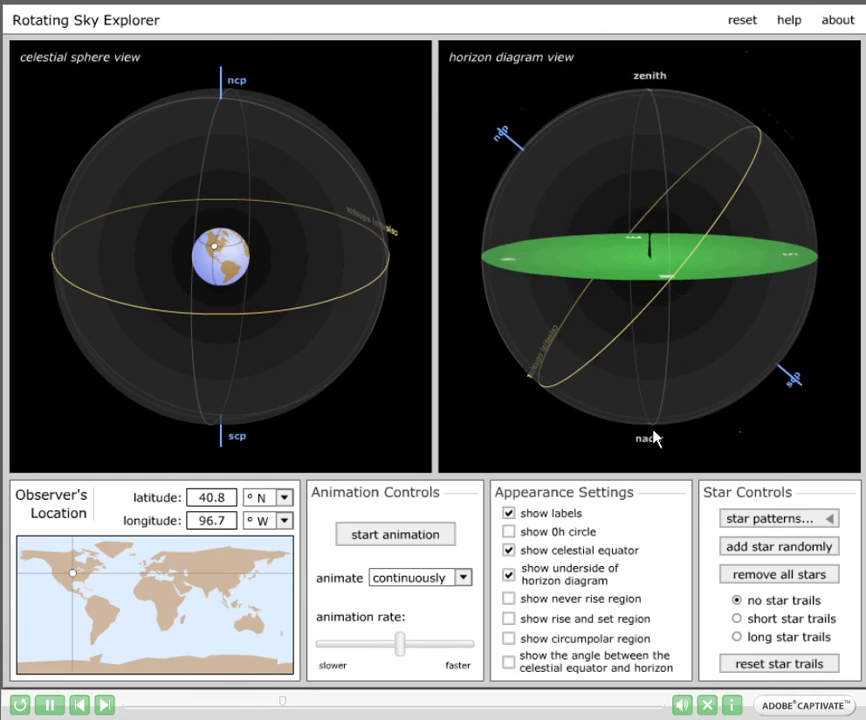
{"action": "left_click_drag", "start_coordinate": [725, 238], "coordinate": [528, 252]}
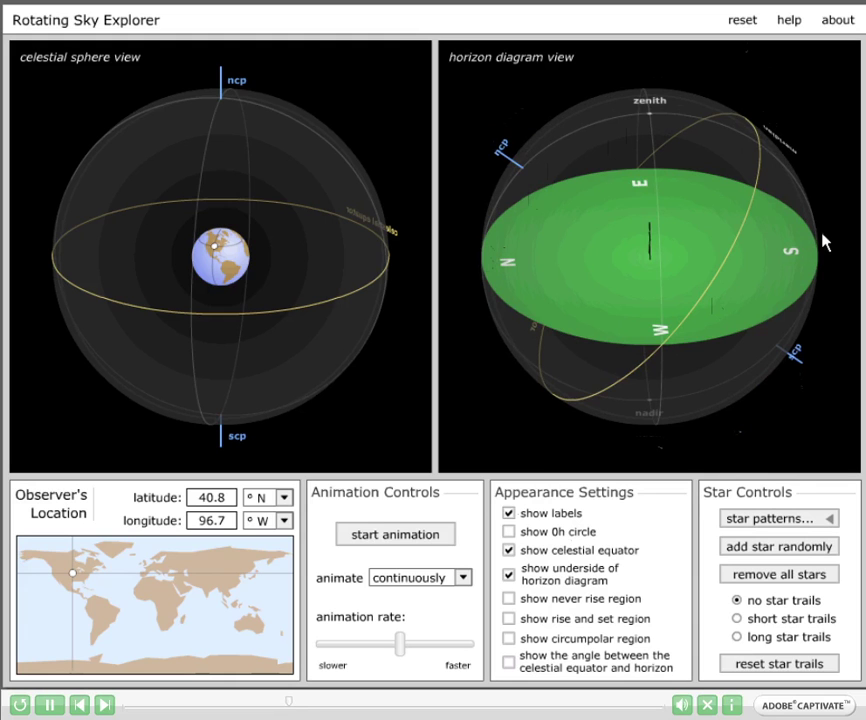
{"action": "left_click_drag", "start_coordinate": [780, 310], "coordinate": [590, 291]}
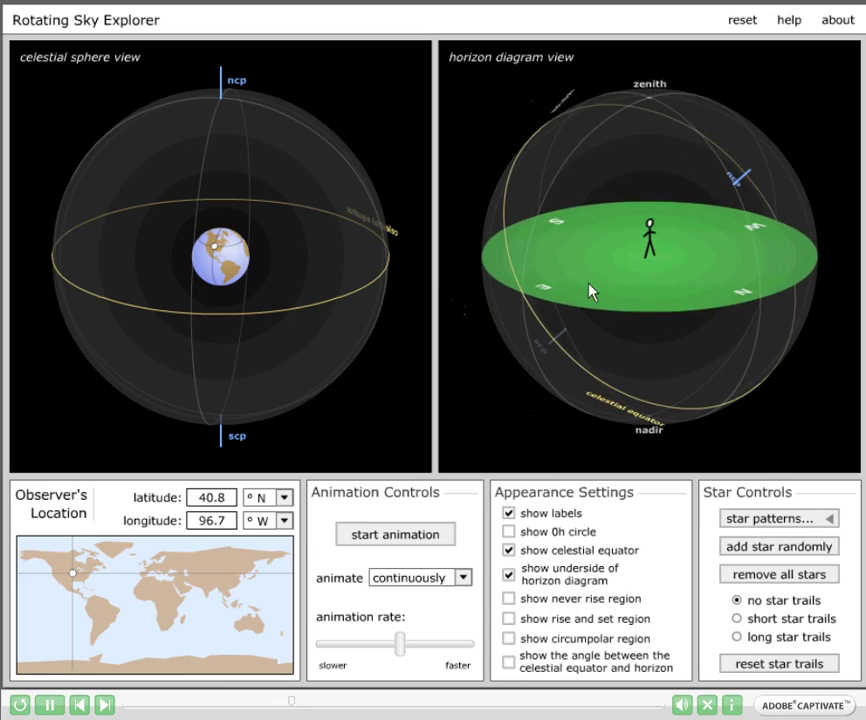
Step: Place a star at about azimuth 49.1°, altitude 34.3°, and move it to about azimuth 180.6°, altitude 1.2°
{"action": "left_click", "coordinate": [631, 215]}
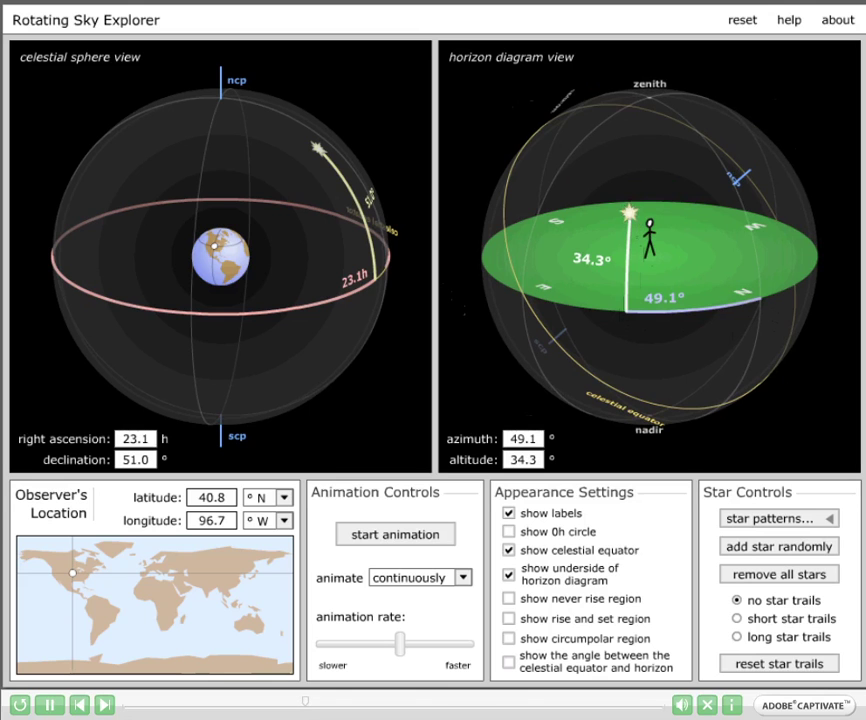
{"action": "left_click_drag", "start_coordinate": [601, 356], "coordinate": [802, 350]}
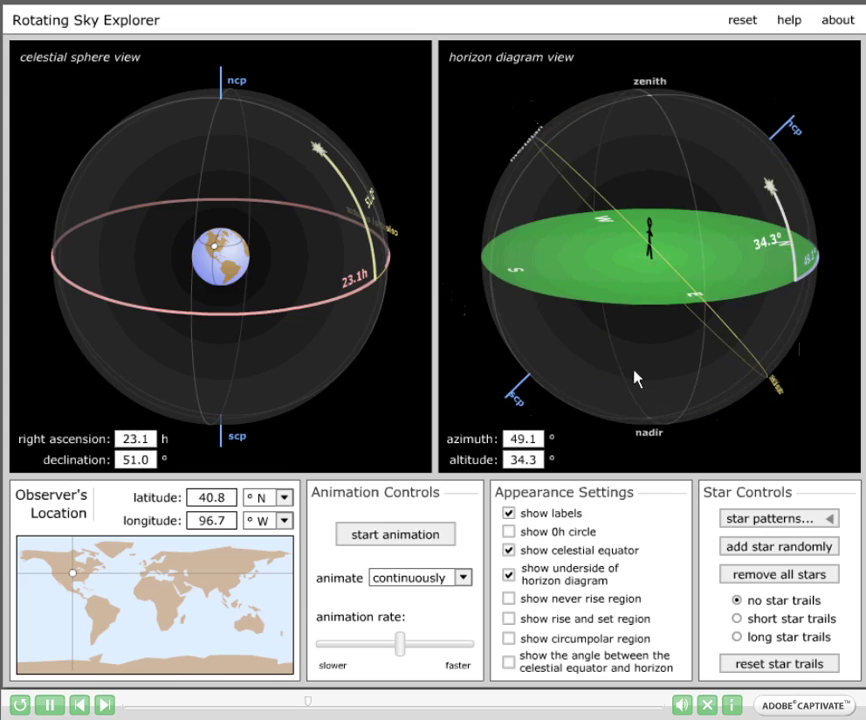
{"action": "left_click_drag", "start_coordinate": [770, 200], "coordinate": [742, 346]}
{"action": "left_click_drag", "start_coordinate": [720, 240], "coordinate": [598, 291]}
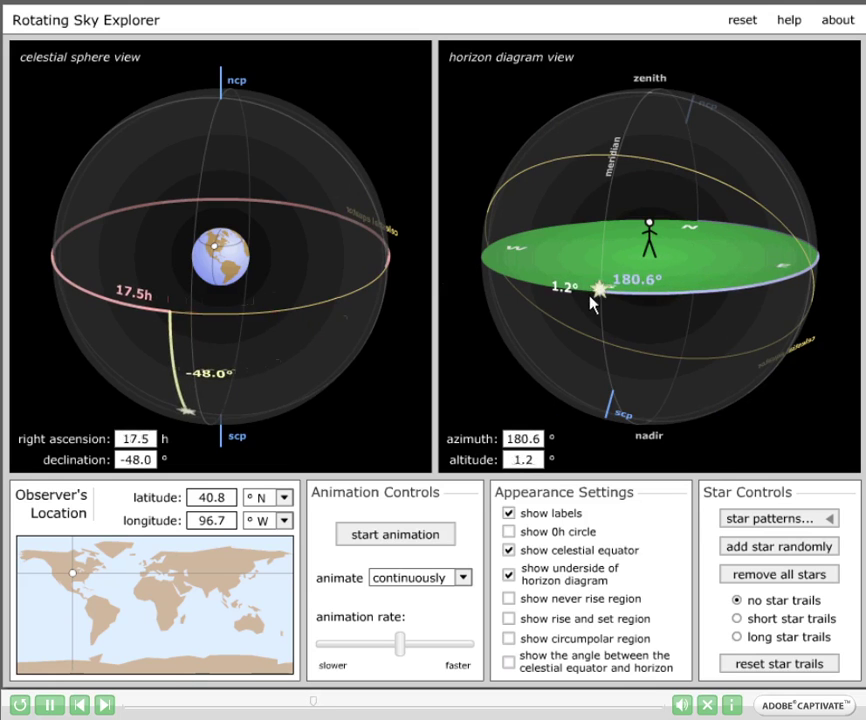
{"action": "left_click_drag", "start_coordinate": [652, 330], "coordinate": [574, 357]}
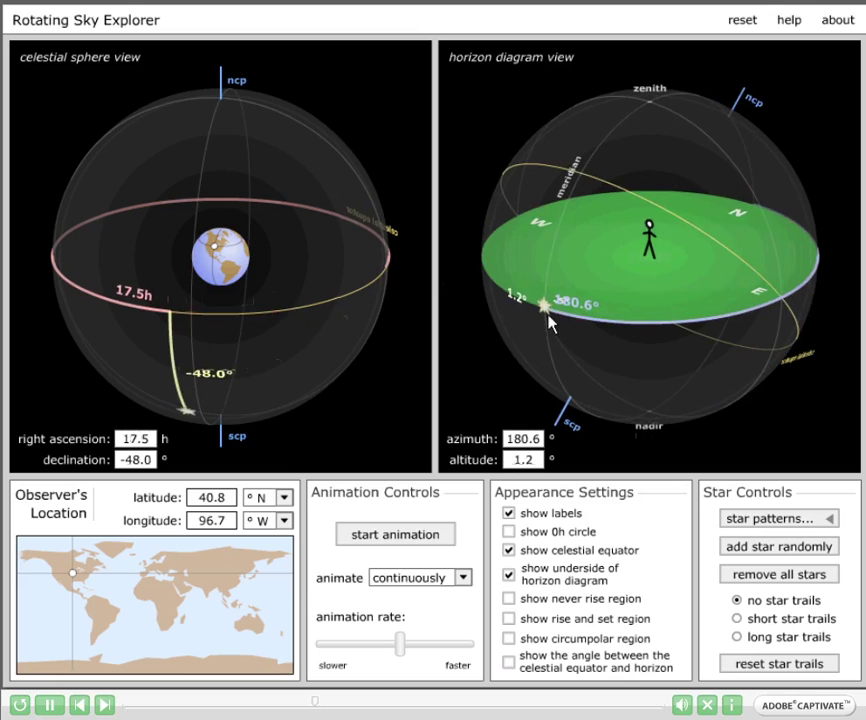
Step: Move the star from the southern horizon to a higher point in the sky, and remove all stars
{"action": "left_click_drag", "start_coordinate": [548, 318], "coordinate": [680, 205]}
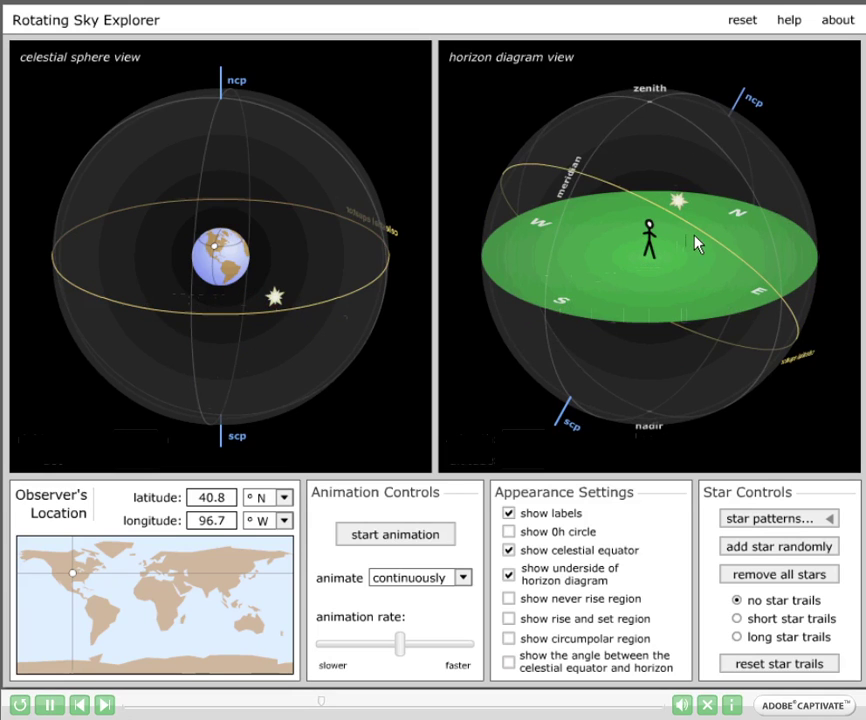
{"action": "left_click", "coordinate": [767, 576]}
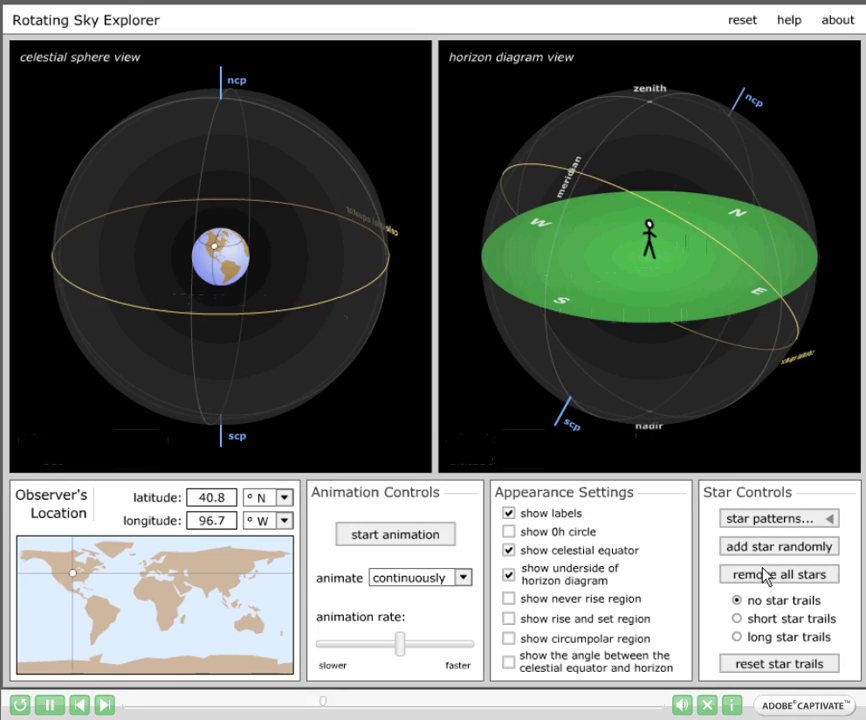
Step: Add the Big Dipper star pattern and display the coordinates of the star at the end of its handle
{"action": "left_click", "coordinate": [826, 520]}
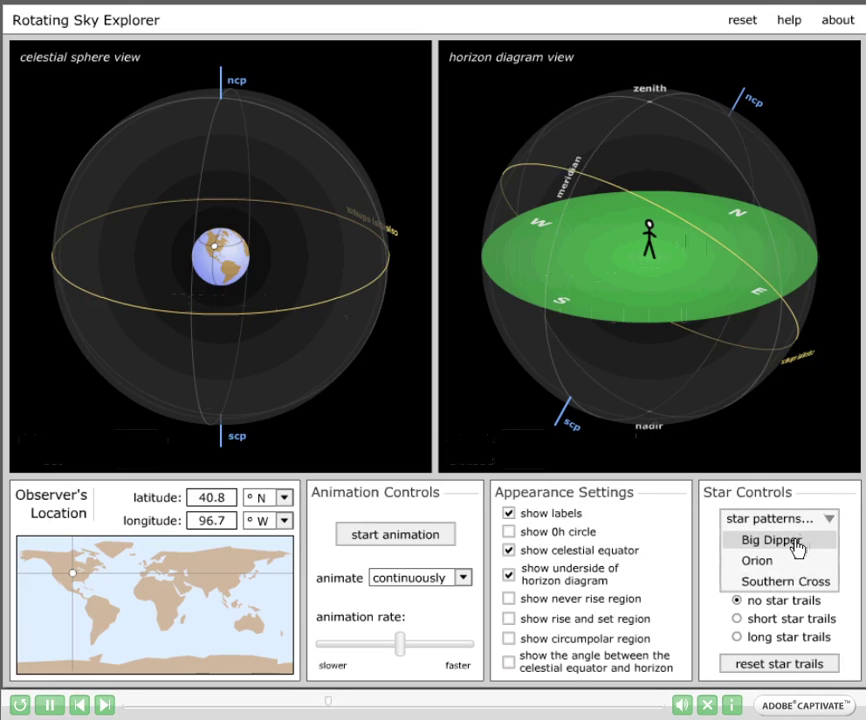
{"action": "left_click", "coordinate": [796, 541]}
{"action": "mouse_move", "coordinate": [622, 348]}
{"action": "left_mouse_down"}
{"action": "mouse_move", "coordinate": [805, 333]}
{"action": "mouse_move", "coordinate": [641, 303]}
{"action": "mouse_move", "coordinate": [764, 305]}
{"action": "mouse_move", "coordinate": [705, 235]}
{"action": "left_mouse_up"}
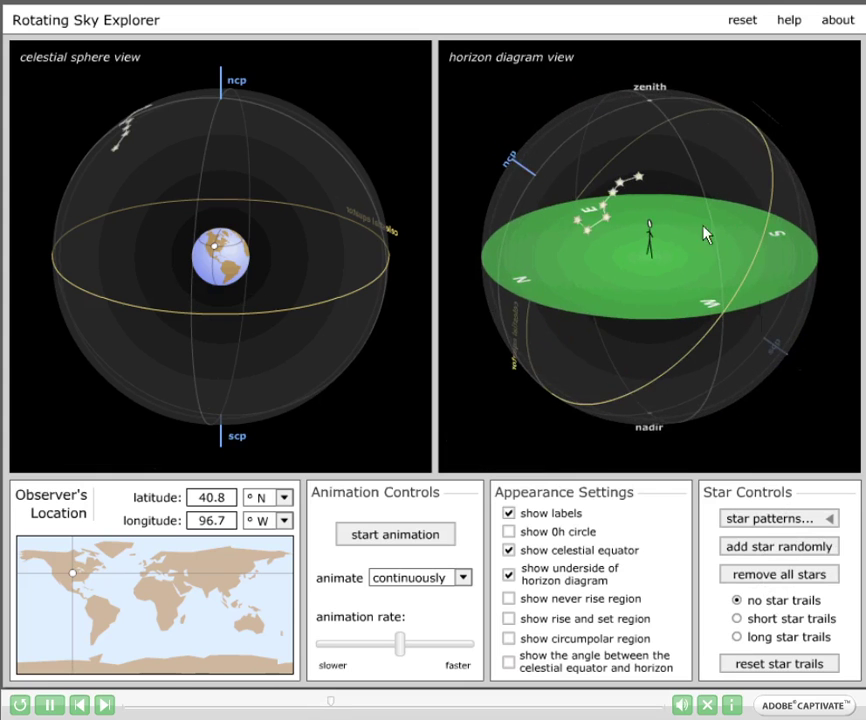
{"action": "left_click", "coordinate": [639, 179]}
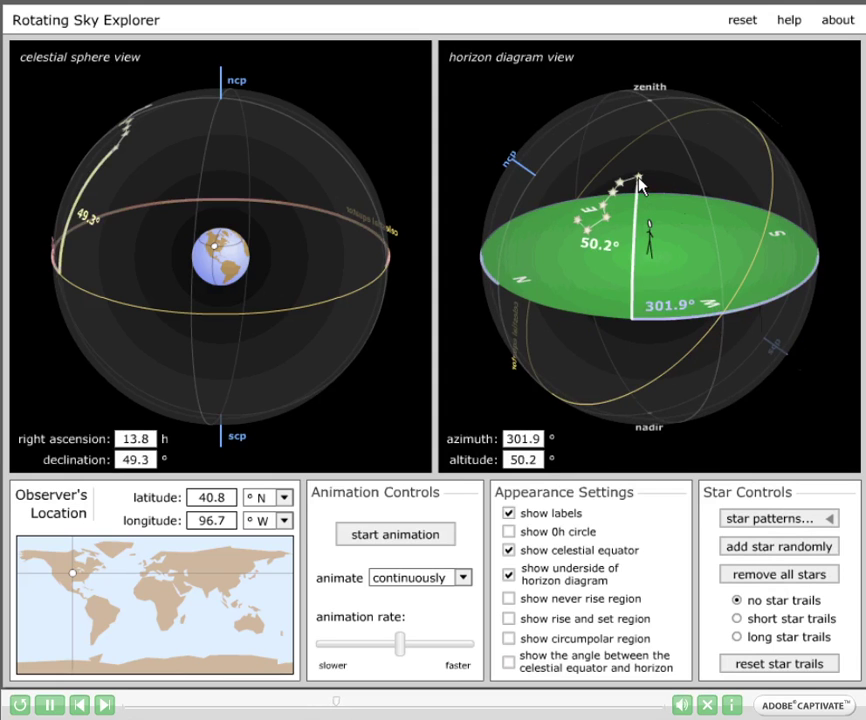
Step: Run the sky animation briefly with the Big Dipper shown and pause it
{"action": "left_click", "coordinate": [425, 540]}
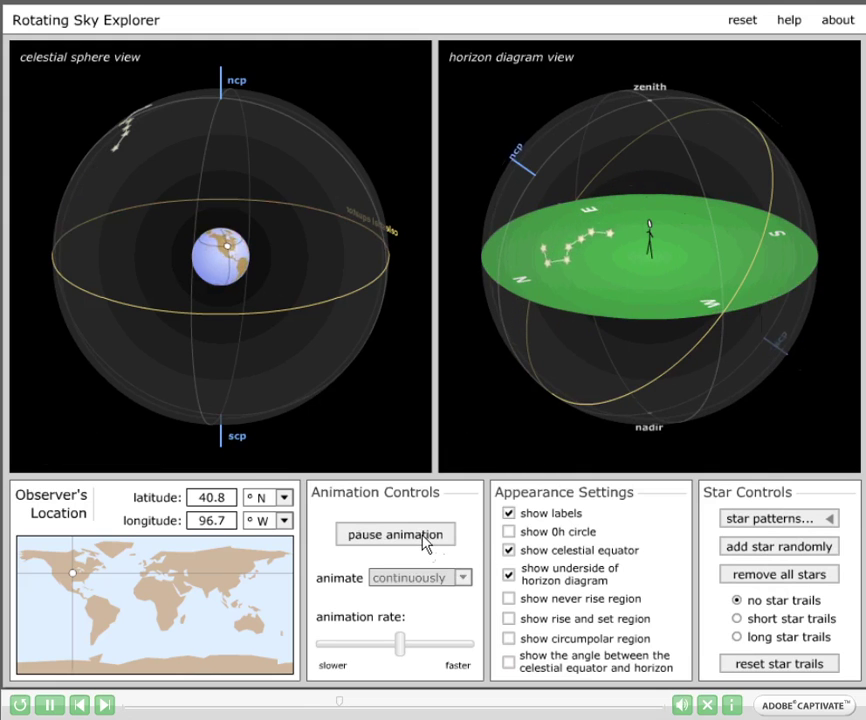
{"action": "left_click", "coordinate": [426, 540]}
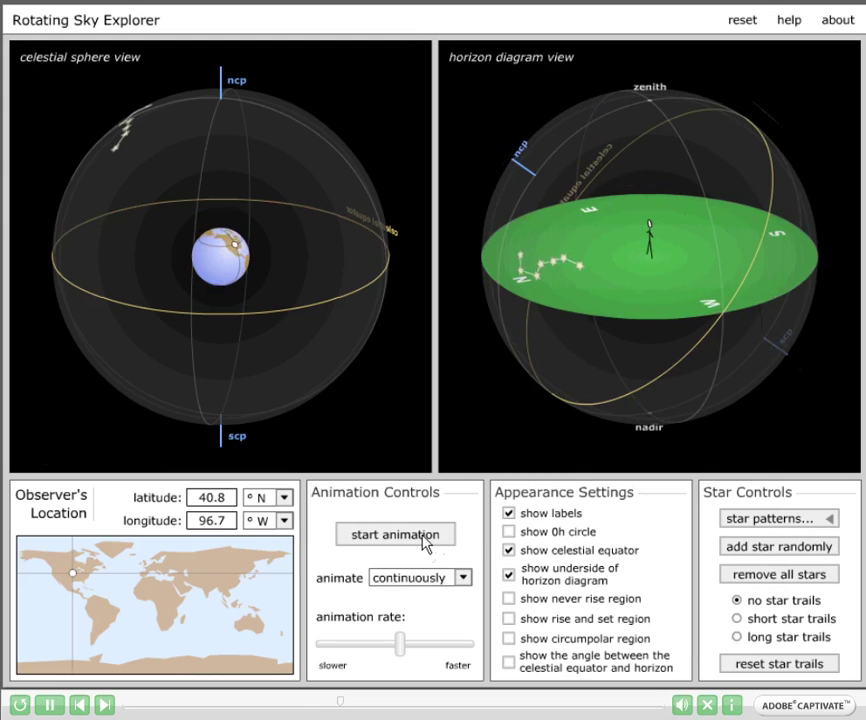
Step: Replace the Big Dipper star pattern with Orion
{"action": "left_click", "coordinate": [836, 526]}
{"action": "left_click", "coordinate": [783, 542]}
{"action": "left_click", "coordinate": [815, 522]}
{"action": "left_click", "coordinate": [770, 563]}
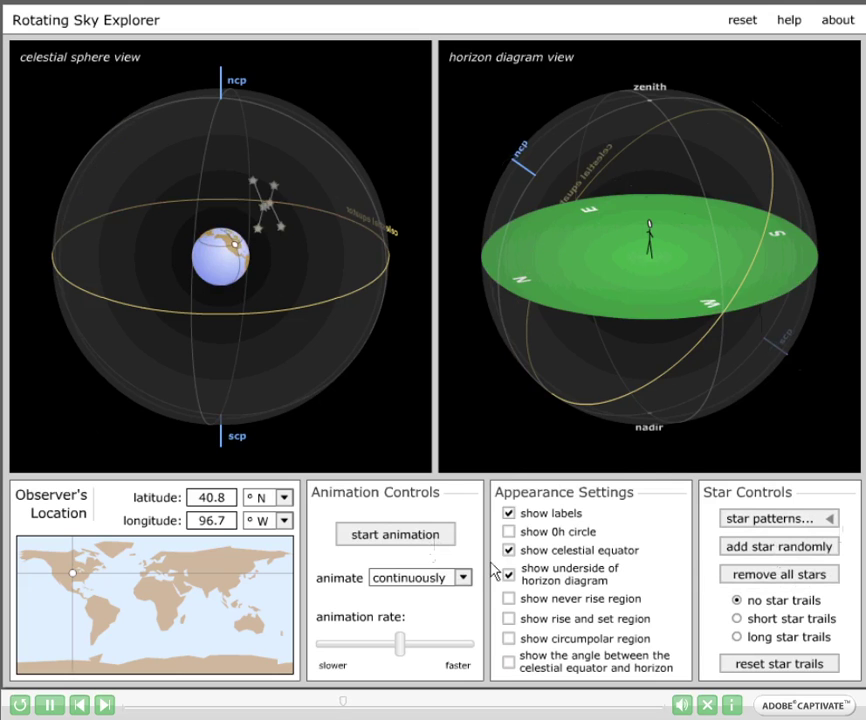
Step: Run the animation until Orion is above the horizon, pause it, and display the coordinates of a star in its belt
{"action": "left_click", "coordinate": [409, 543]}
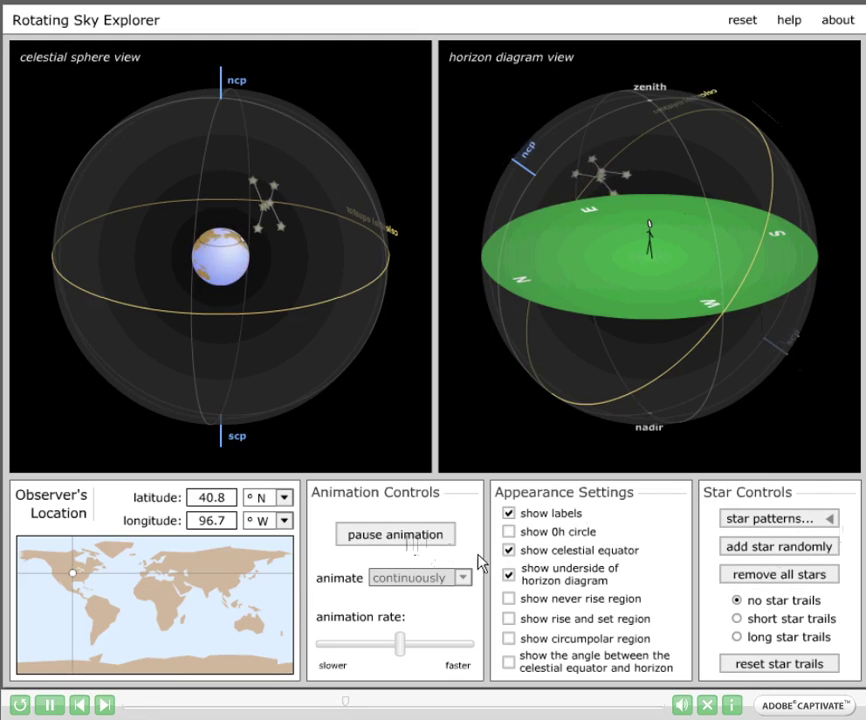
{"action": "left_click", "coordinate": [425, 543]}
{"action": "left_click_drag", "start_coordinate": [733, 303], "coordinate": [562, 294]}
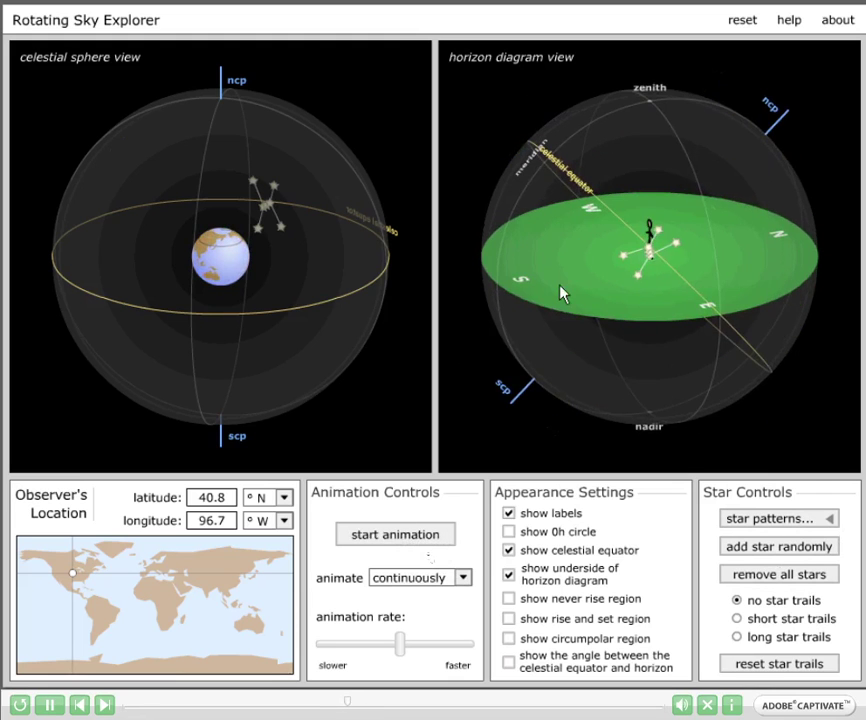
{"action": "left_click", "coordinate": [650, 258]}
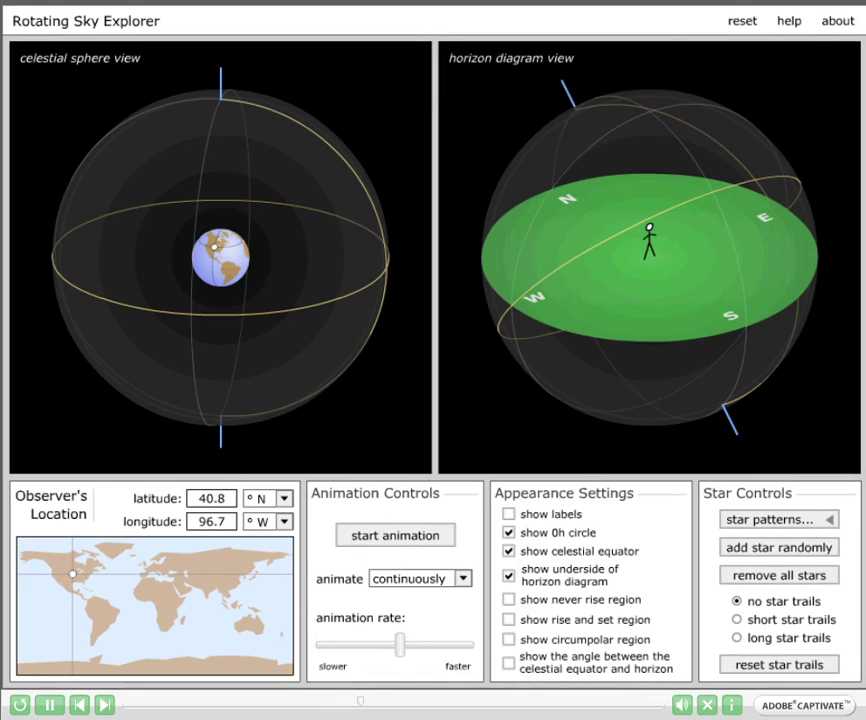
Step: View the horizon diagram nearly edge-on from the west and hide the 0h circle
{"action": "left_click_drag", "start_coordinate": [622, 368], "coordinate": [655, 435]}
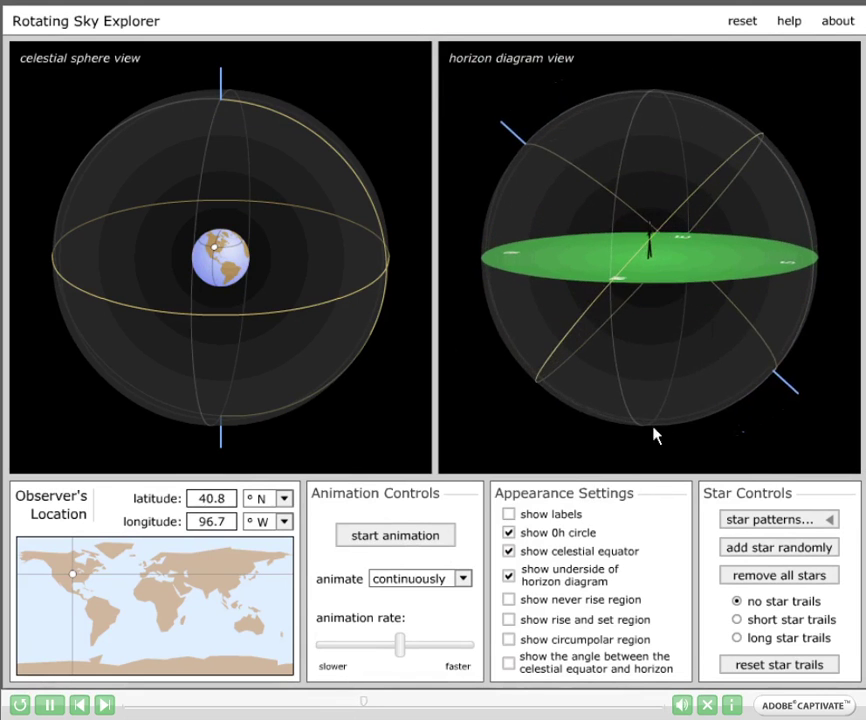
{"action": "left_click", "coordinate": [509, 533]}
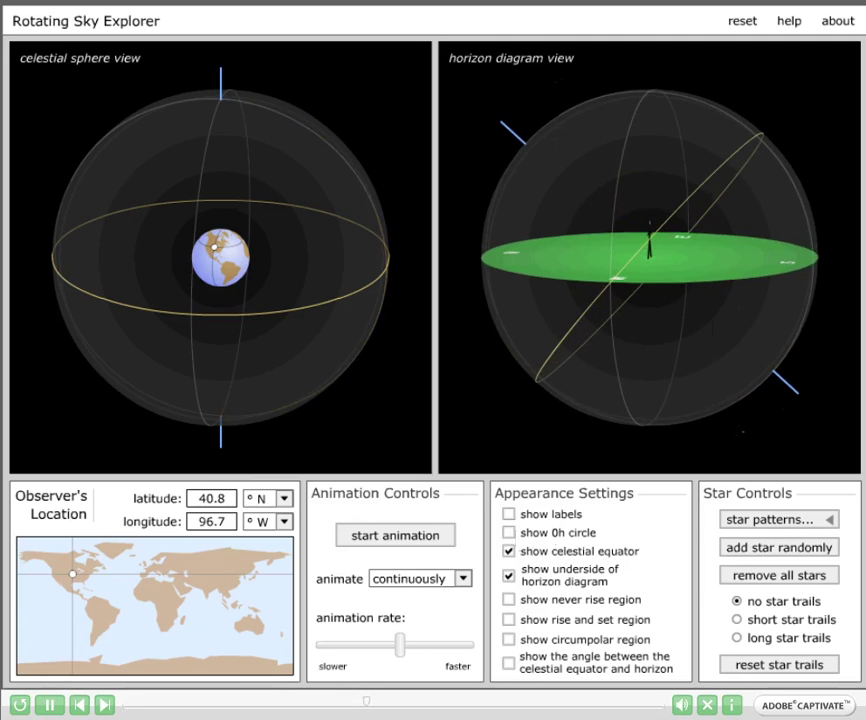
Step: Move the observer to longitude 123.0° W and set the latitude to 0° at the equator
{"action": "left_click_drag", "start_coordinate": [826, 352], "coordinate": [748, 348]}
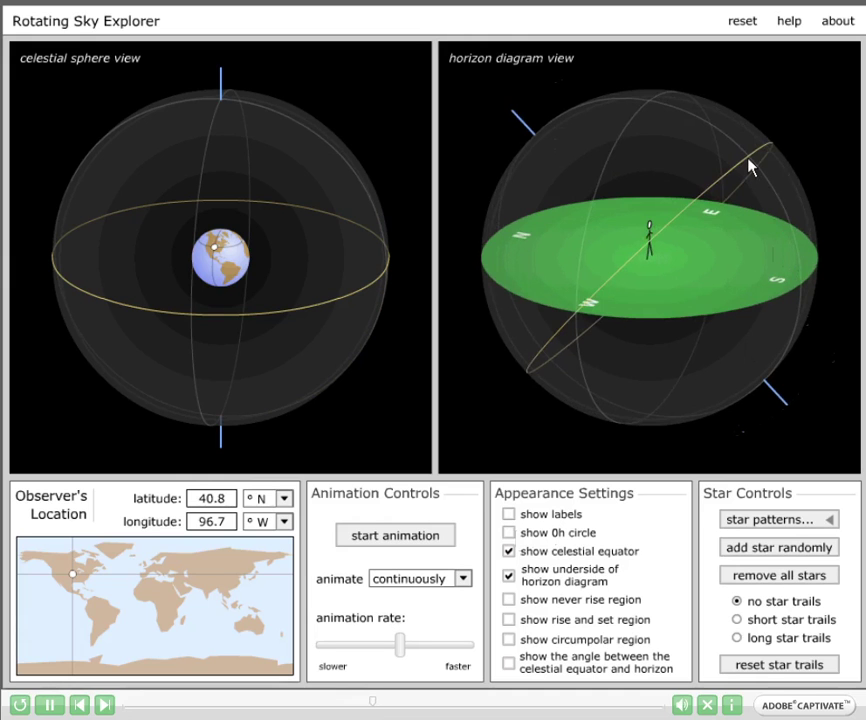
{"action": "left_click_drag", "start_coordinate": [707, 366], "coordinate": [724, 351]}
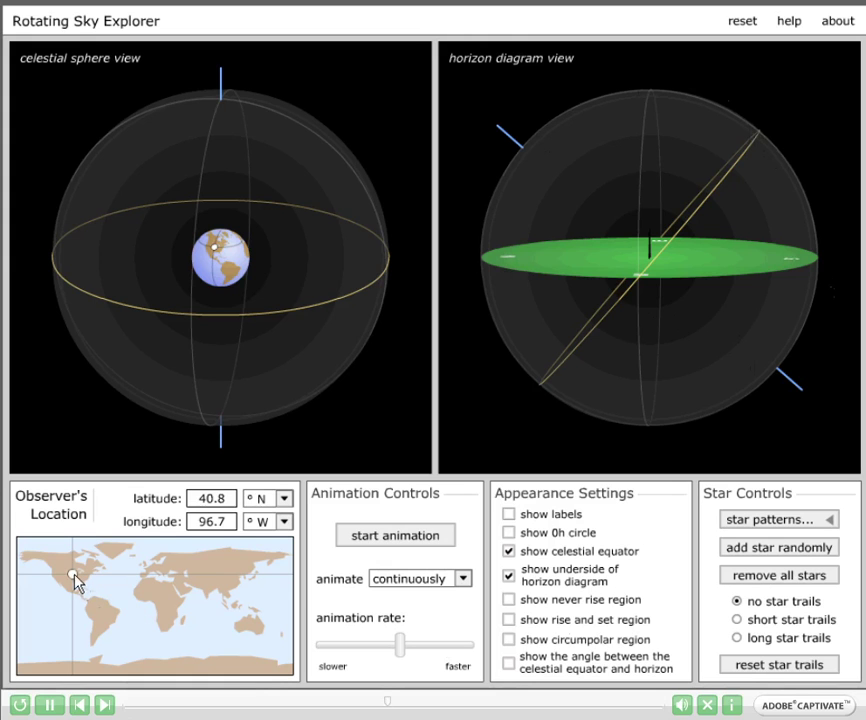
{"action": "left_click_drag", "start_coordinate": [74, 574], "coordinate": [52, 598]}
{"action": "left_click_drag", "start_coordinate": [236, 503], "coordinate": [158, 506]}
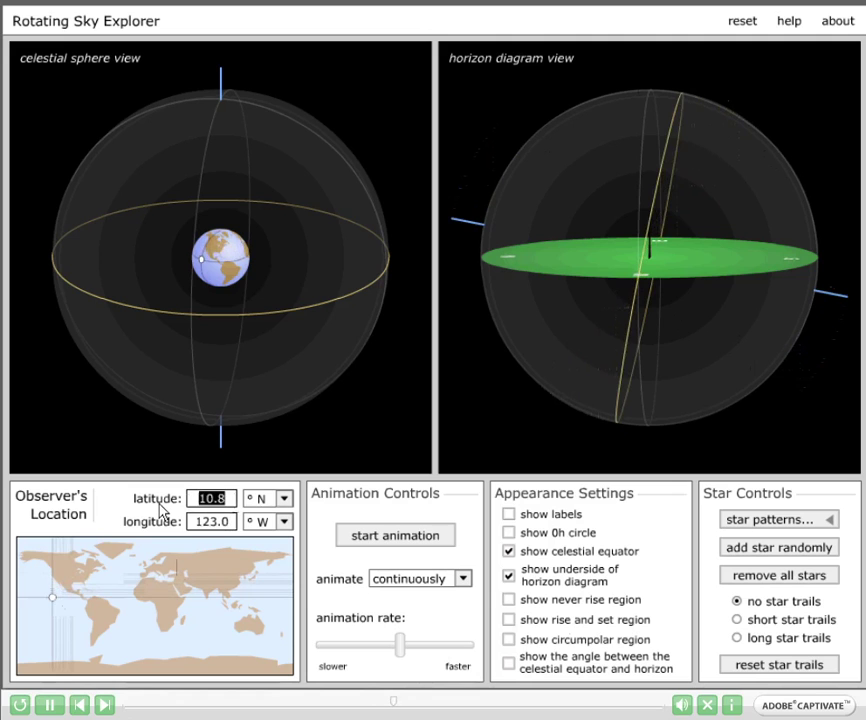
{"action": "type", "text": "0"}
{"action": "key", "text": "Return"}
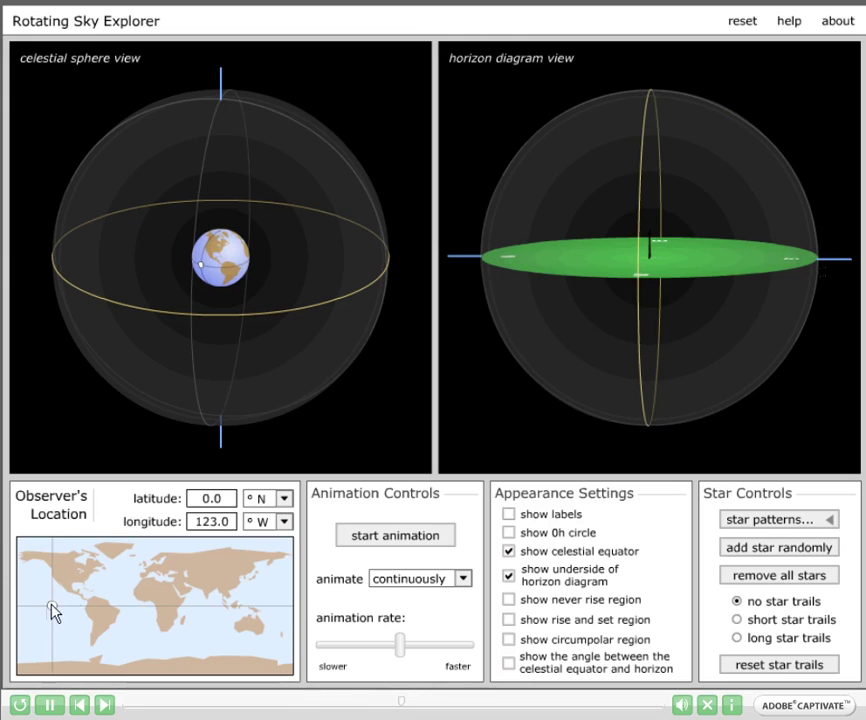
Step: Move the observer into the southern hemisphere to about 21.3° S, 150.5° W, and on to the North Pole at 90.0° N
{"action": "left_click_drag", "start_coordinate": [50, 605], "coordinate": [49, 608]}
{"action": "left_click_drag", "start_coordinate": [45, 608], "coordinate": [30, 620]}
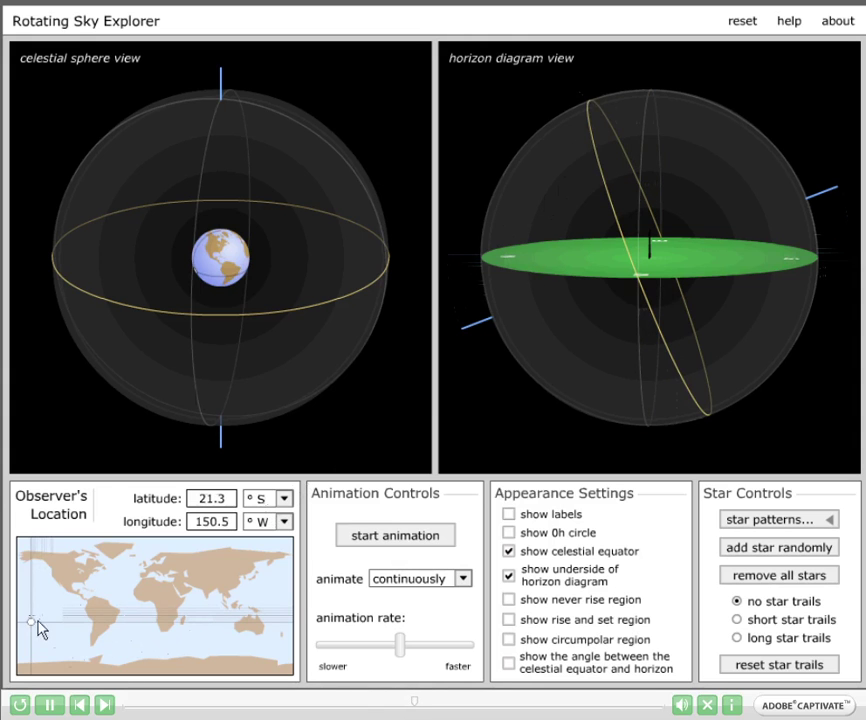
{"action": "mouse_move", "coordinate": [29, 622]}
{"action": "left_mouse_down"}
{"action": "mouse_move", "coordinate": [101, 555]}
{"action": "mouse_move", "coordinate": [99, 534]}
{"action": "left_mouse_up"}
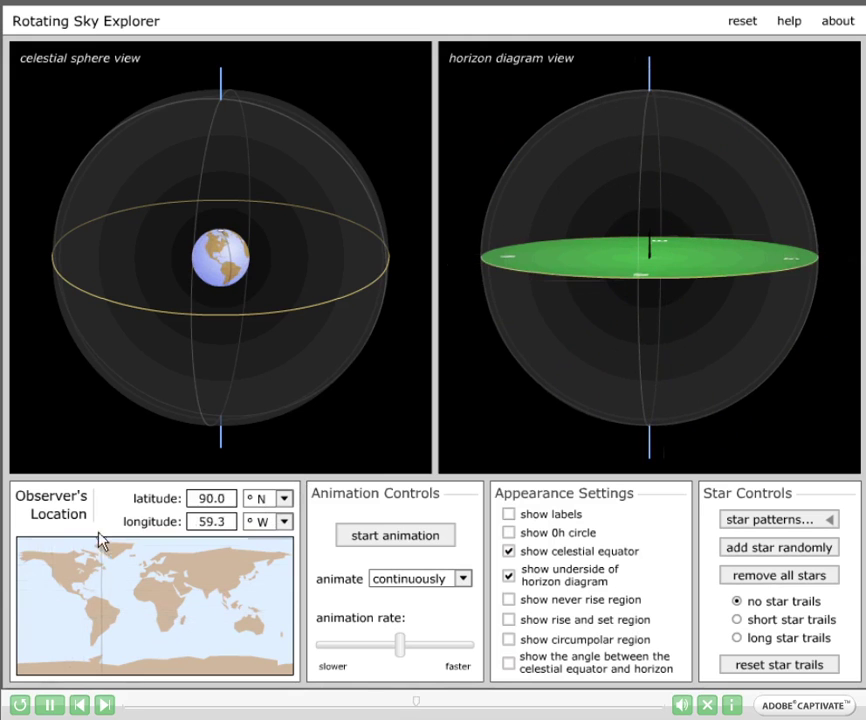
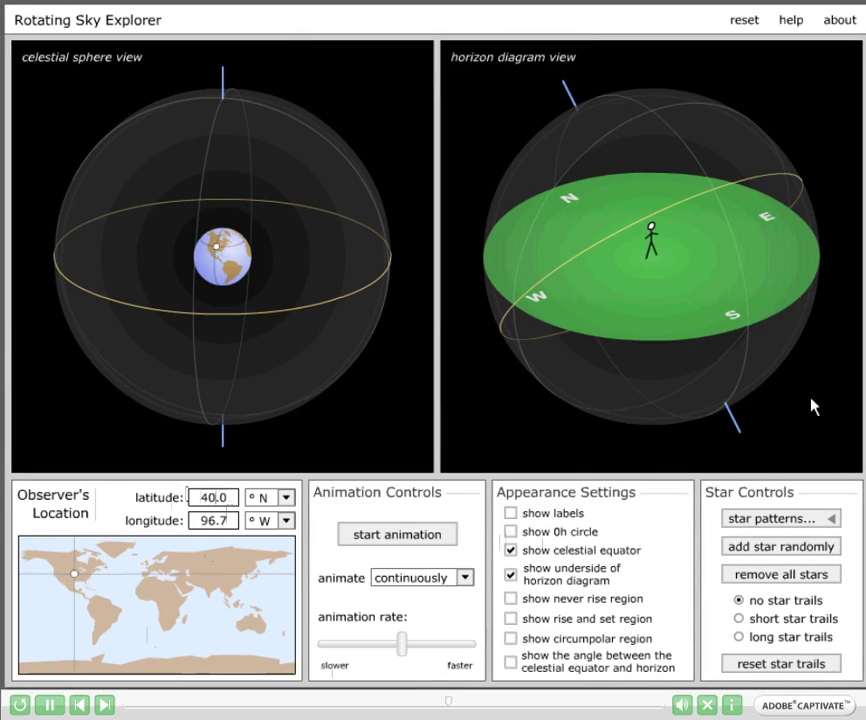
Step: Place a star on the celestial equator just above the eastern horizon in the horizon diagram
{"action": "left_click_drag", "start_coordinate": [787, 362], "coordinate": [800, 327]}
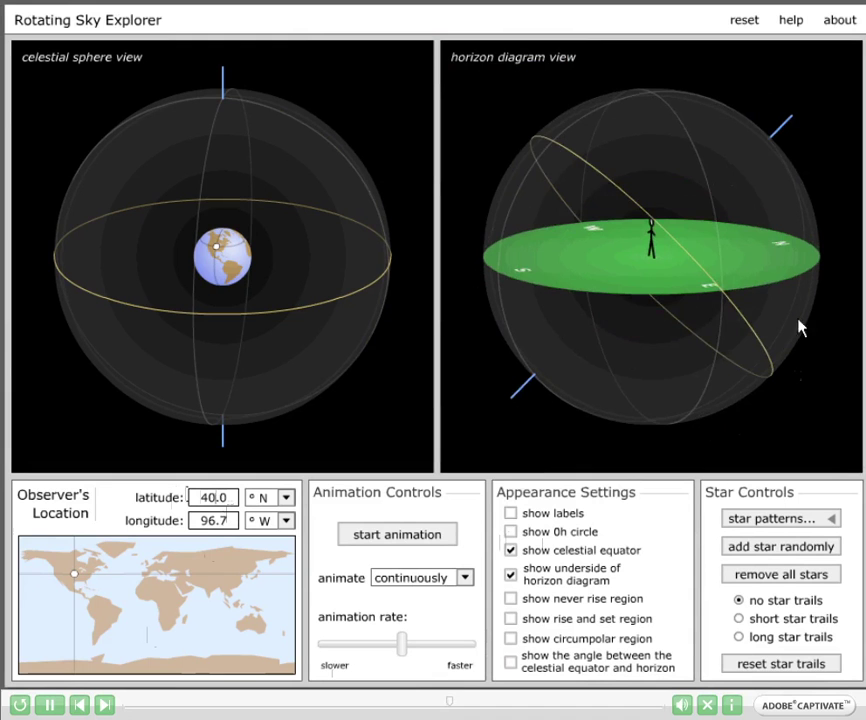
{"action": "left_click", "coordinate": [720, 290]}
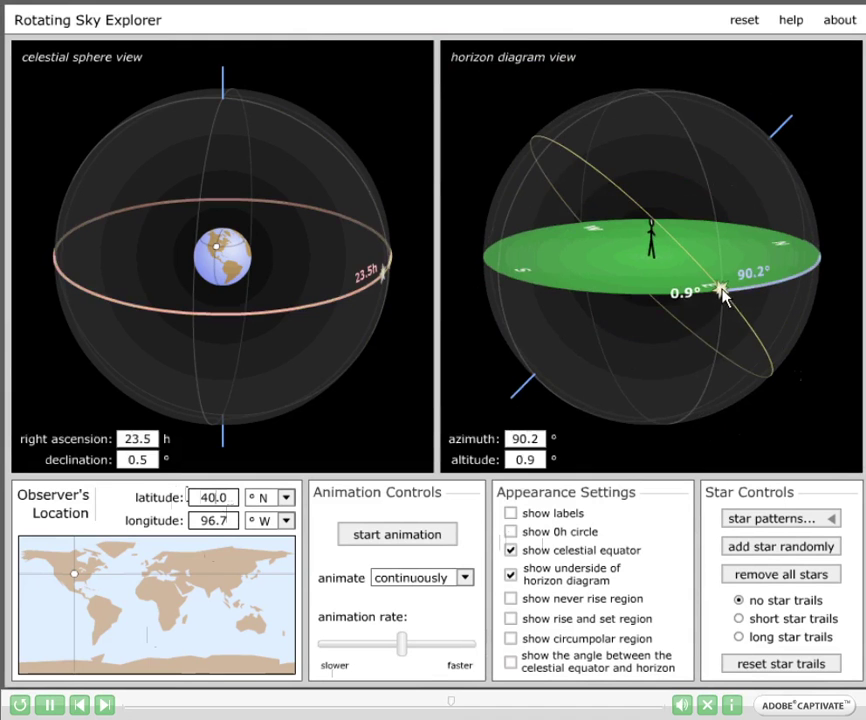
Step: Run the sky animation until the equatorial star has set below the western horizon, and pause it
{"action": "left_click_drag", "start_coordinate": [662, 328], "coordinate": [733, 337]}
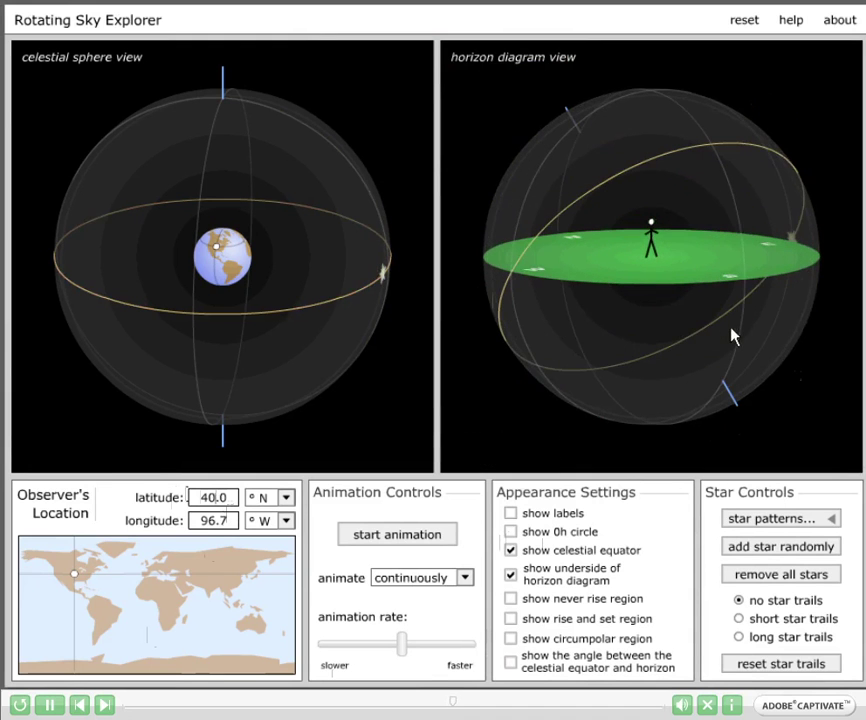
{"action": "left_click", "coordinate": [400, 537]}
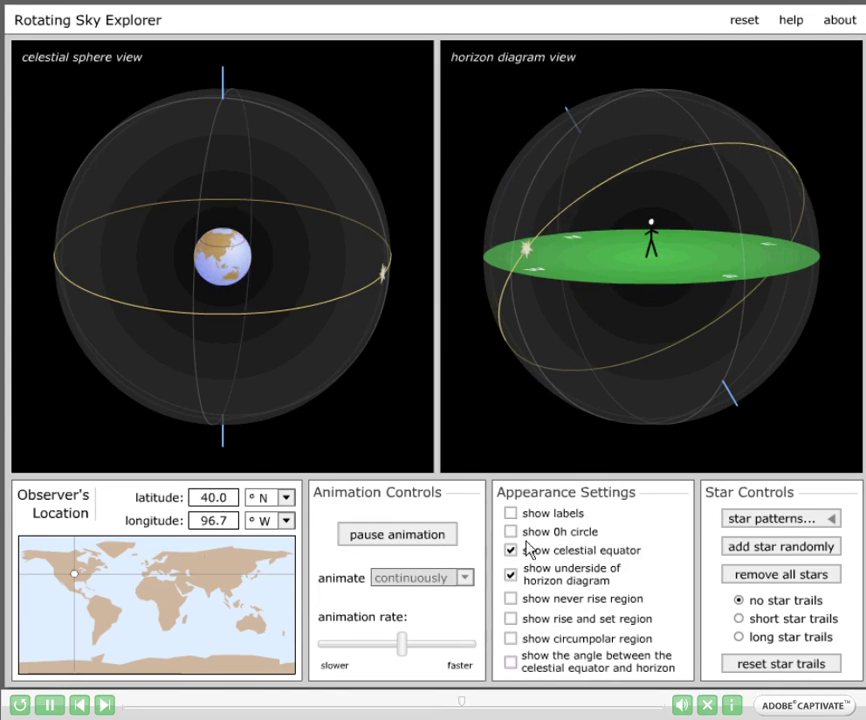
{"action": "left_click", "coordinate": [396, 536]}
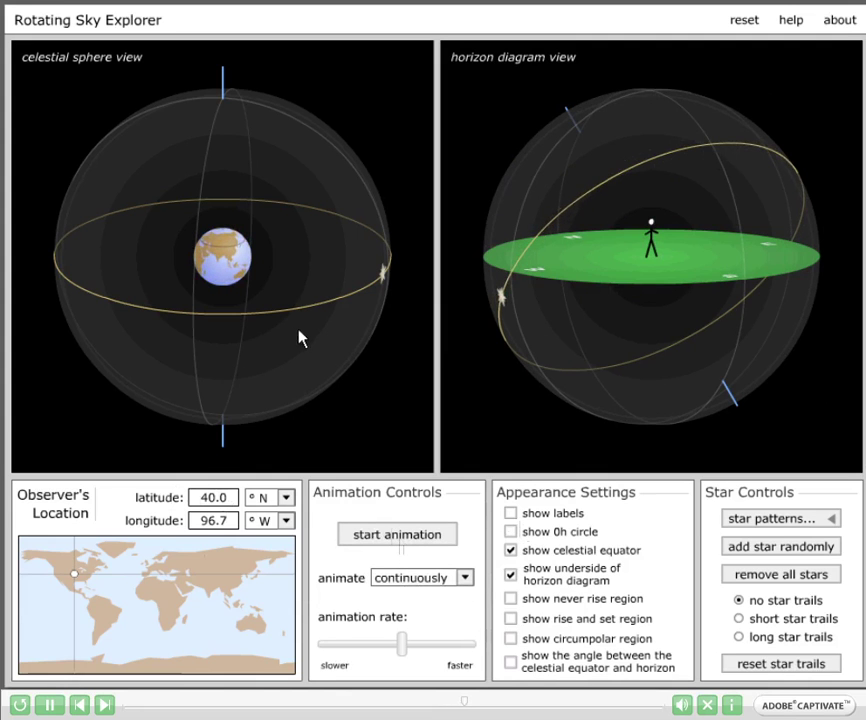
Step: Display the angle between the celestial equator and horizon for inspection, and hide it again
{"action": "left_click_drag", "start_coordinate": [300, 338], "coordinate": [160, 309]}
{"action": "left_click_drag", "start_coordinate": [303, 340], "coordinate": [255, 295]}
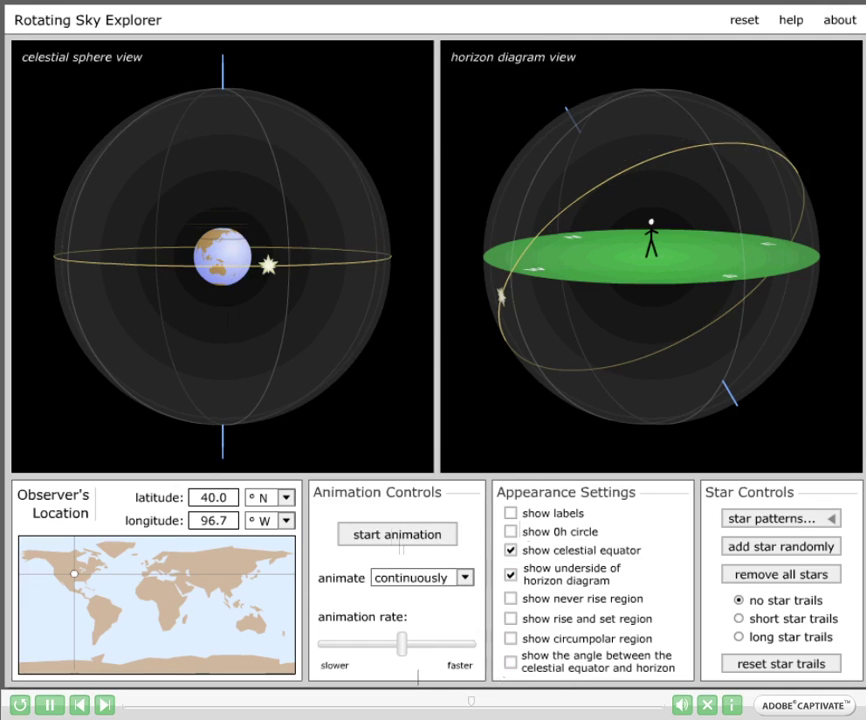
{"action": "left_click", "coordinate": [511, 664]}
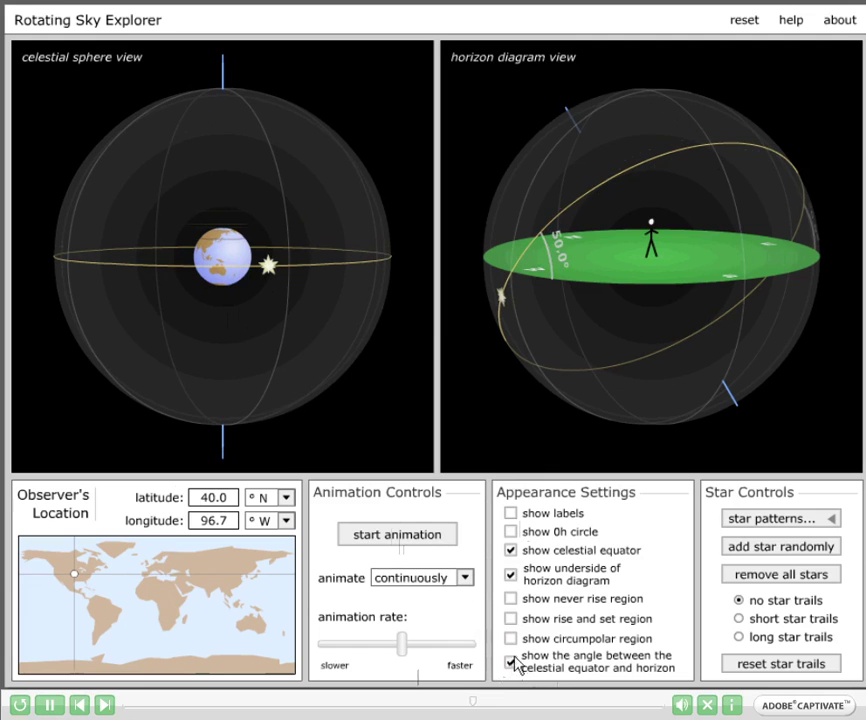
{"action": "left_click_drag", "start_coordinate": [590, 350], "coordinate": [650, 360]}
{"action": "left_click", "coordinate": [511, 664]}
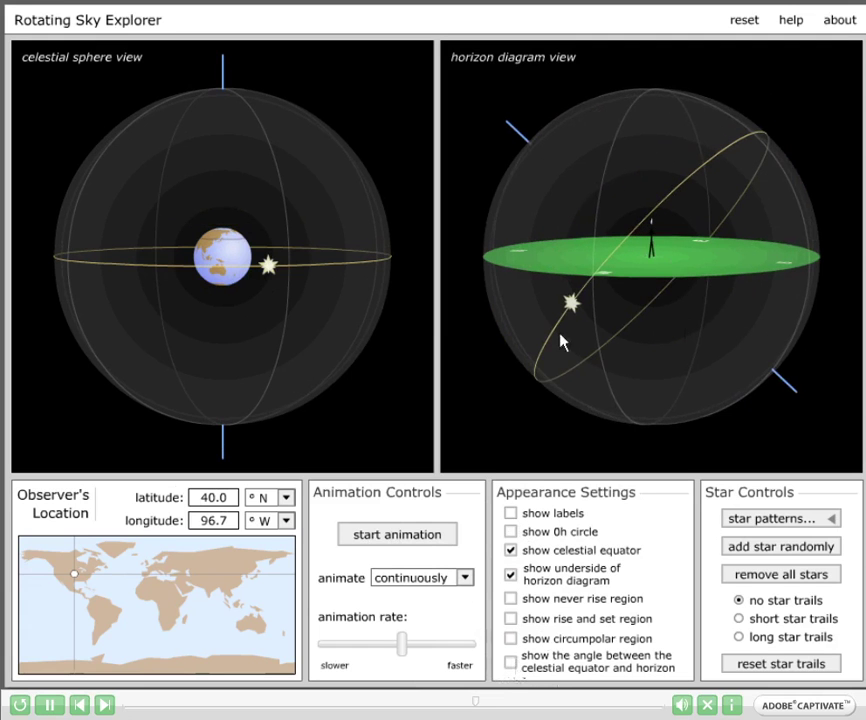
Step: Set the star's altitude to 90° so that it sits at the zenith
{"action": "mouse_move", "coordinate": [574, 306]}
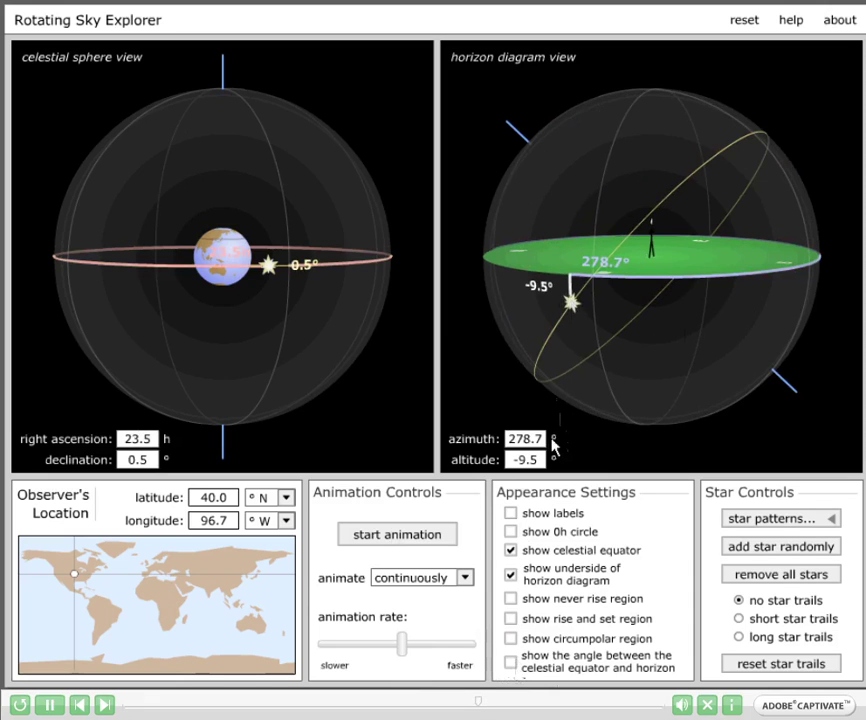
{"action": "left_click_drag", "start_coordinate": [537, 457], "coordinate": [483, 460]}
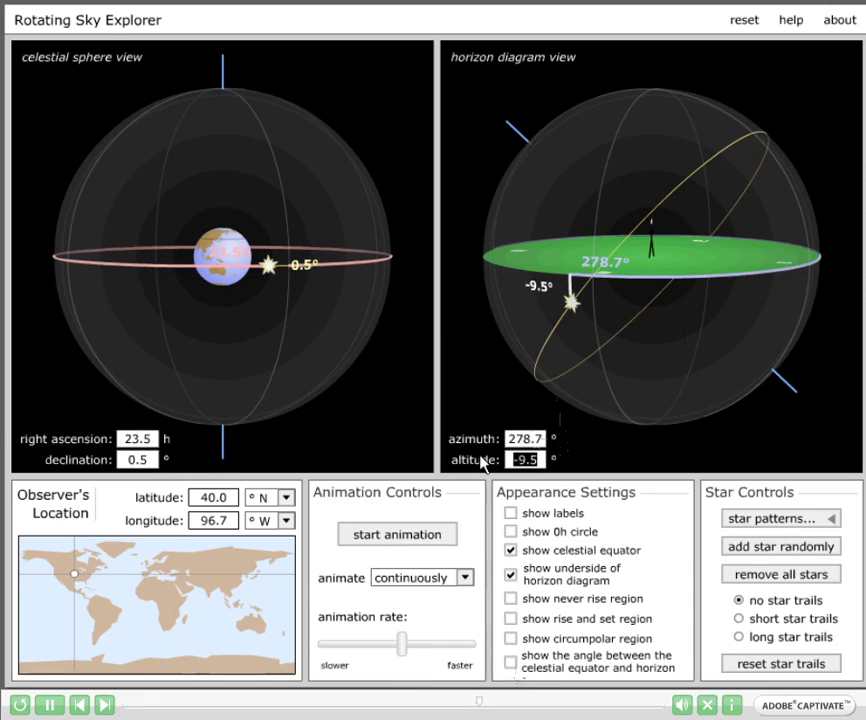
{"action": "type", "text": "90"}
{"action": "key", "text": "Return"}
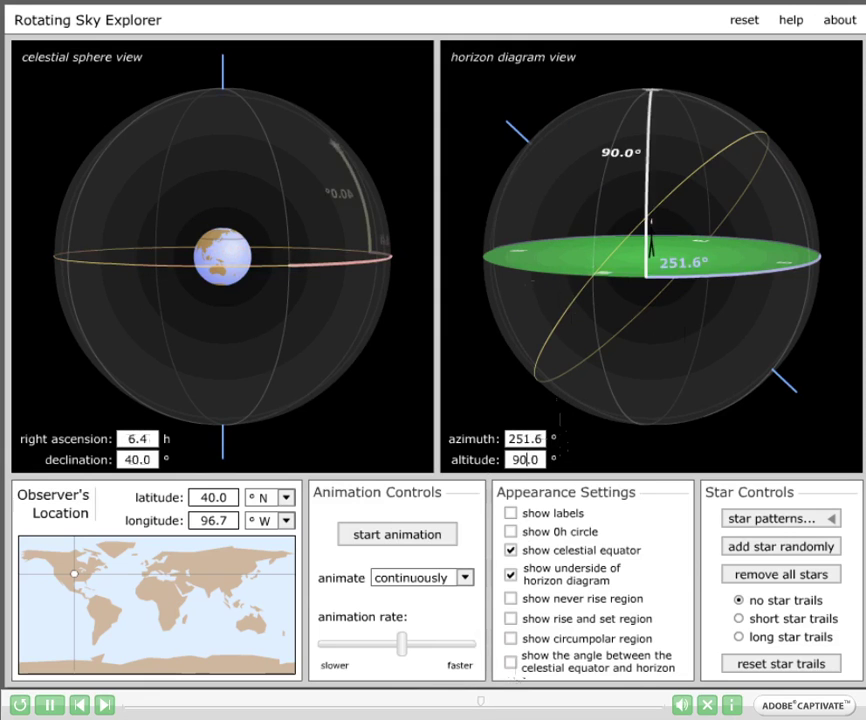
Step: Run the animation with long star trails and display the moving star's coordinates
{"action": "left_click_drag", "start_coordinate": [648, 222], "coordinate": [672, 313]}
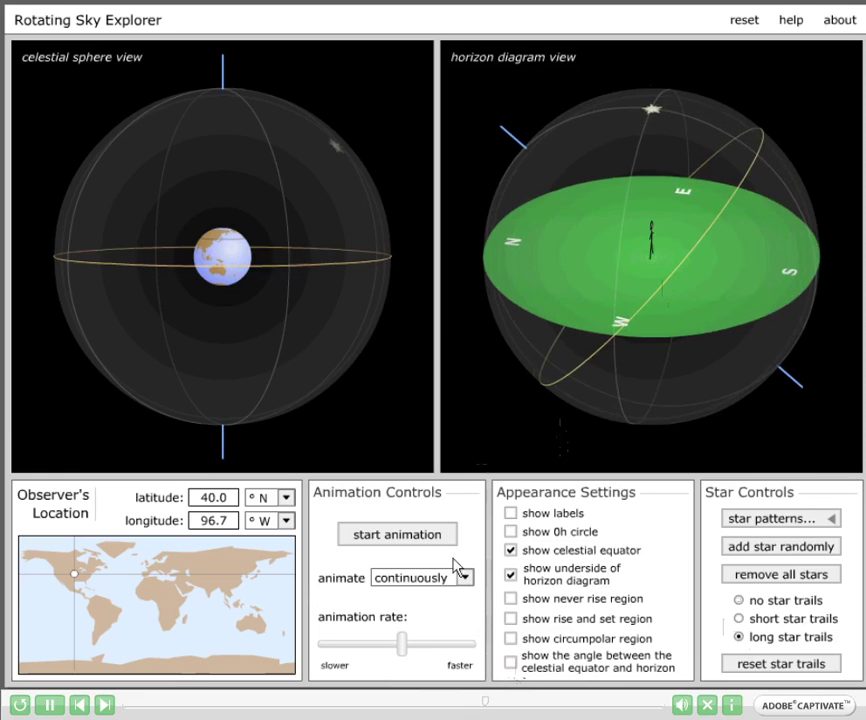
{"action": "left_click", "coordinate": [427, 537]}
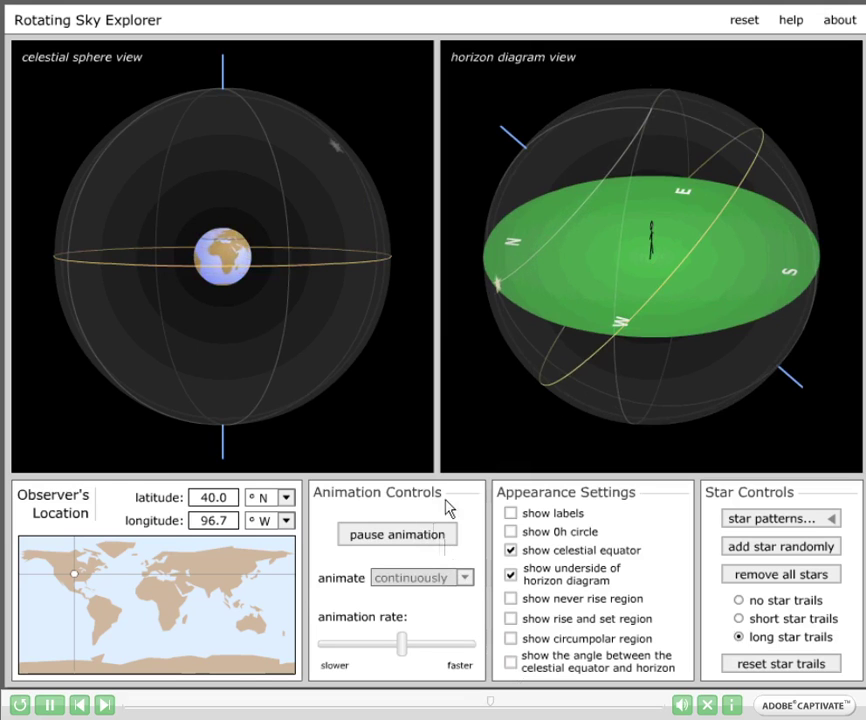
{"action": "left_click_drag", "start_coordinate": [519, 343], "coordinate": [727, 315]}
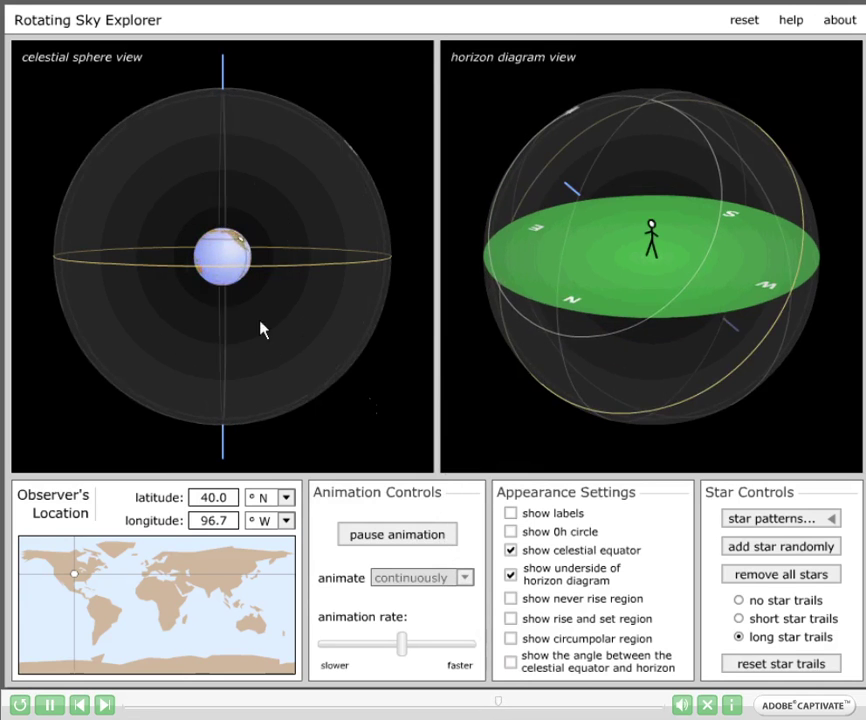
{"action": "mouse_move", "coordinate": [245, 167]}
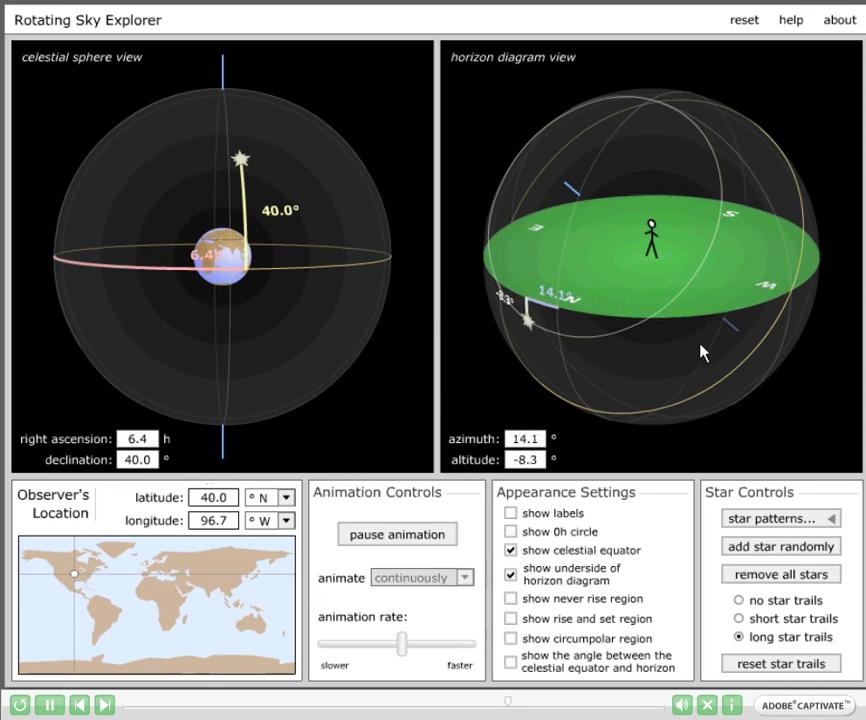
{"action": "left_click_drag", "start_coordinate": [715, 344], "coordinate": [580, 328]}
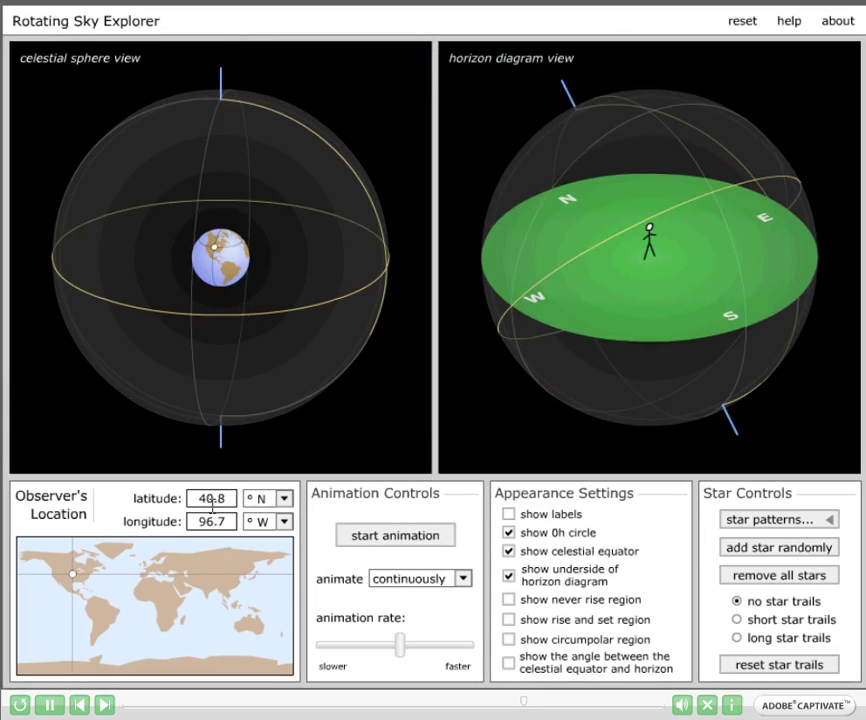
Step: Set the observer's latitude to 30° N
{"action": "left_click_drag", "start_coordinate": [222, 498], "coordinate": [193, 498]}
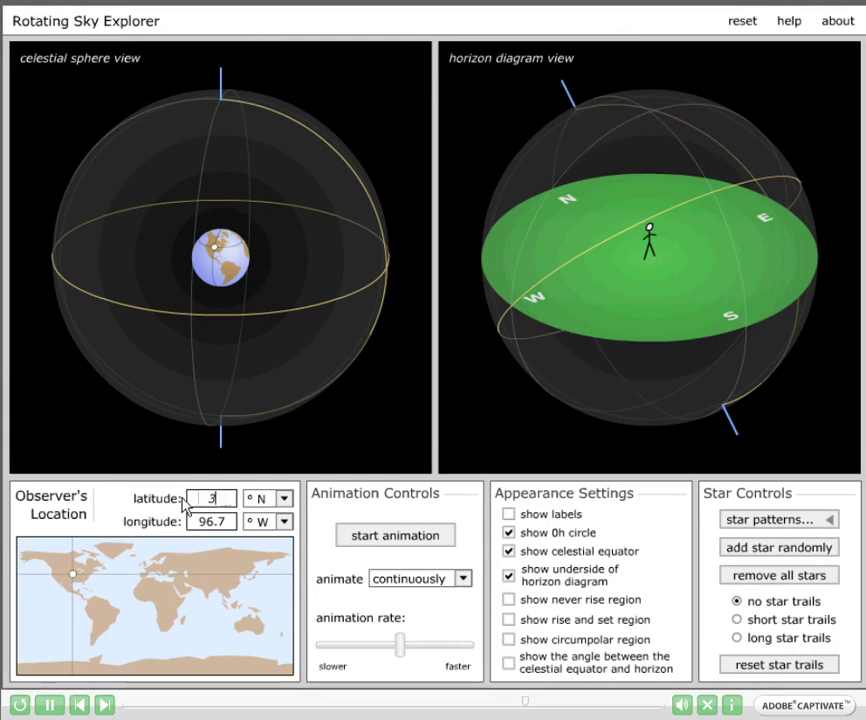
{"action": "key", "text": "Return"}
Step: Fill the sky with many randomly placed stars
{"action": "left_click", "coordinate": [736, 550]}
{"action": "left_click", "coordinate": [736, 550]}
{"action": "left_click", "coordinate": [736, 550]}
{"action": "left_click", "coordinate": [736, 550]}
{"action": "left_click", "coordinate": [737, 551]}
{"action": "left_click", "coordinate": [737, 551]}
{"action": "left_click", "coordinate": [737, 551]}
{"action": "left_click", "coordinate": [737, 552]}
{"action": "left_click", "coordinate": [737, 553]}
{"action": "left_click", "coordinate": [737, 553]}
{"action": "left_click", "coordinate": [737, 553]}
{"action": "left_click", "coordinate": [737, 553]}
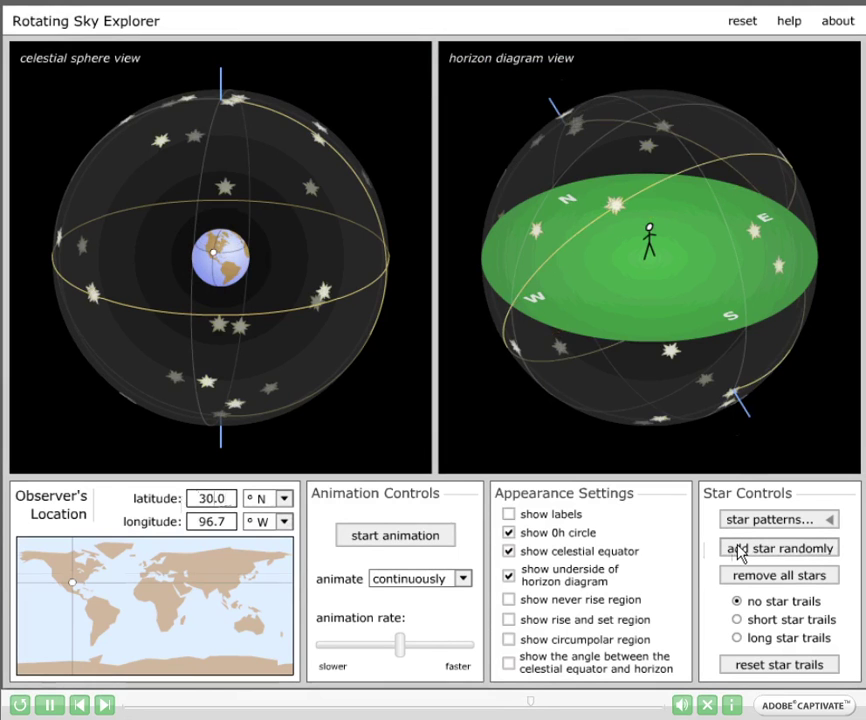
{"action": "left_click", "coordinate": [737, 553]}
{"action": "left_click", "coordinate": [737, 553]}
{"action": "left_click", "coordinate": [739, 553]}
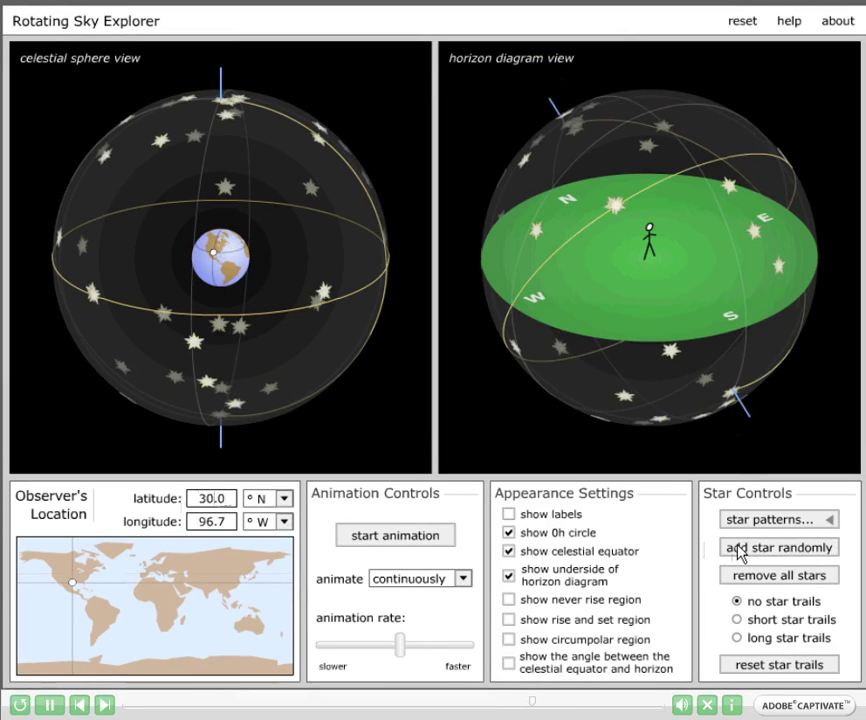
{"action": "left_click", "coordinate": [739, 553]}
{"action": "left_click", "coordinate": [739, 553]}
{"action": "left_click", "coordinate": [739, 553]}
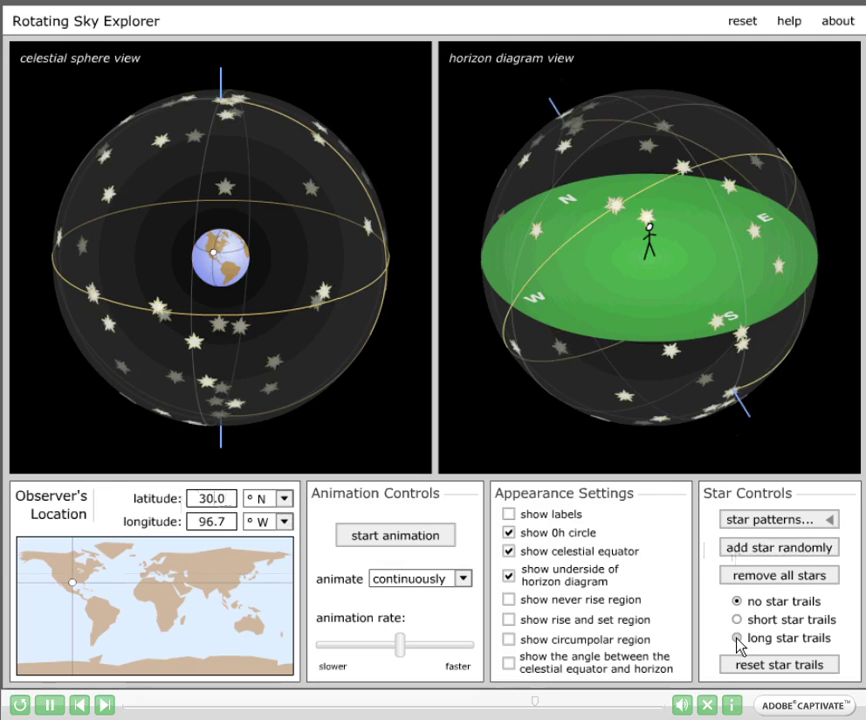
Step: Start the animation with long star trails and hide the 0h circle, viewing the horizon diagram nearly edge-on from the west
{"action": "left_click", "coordinate": [397, 536]}
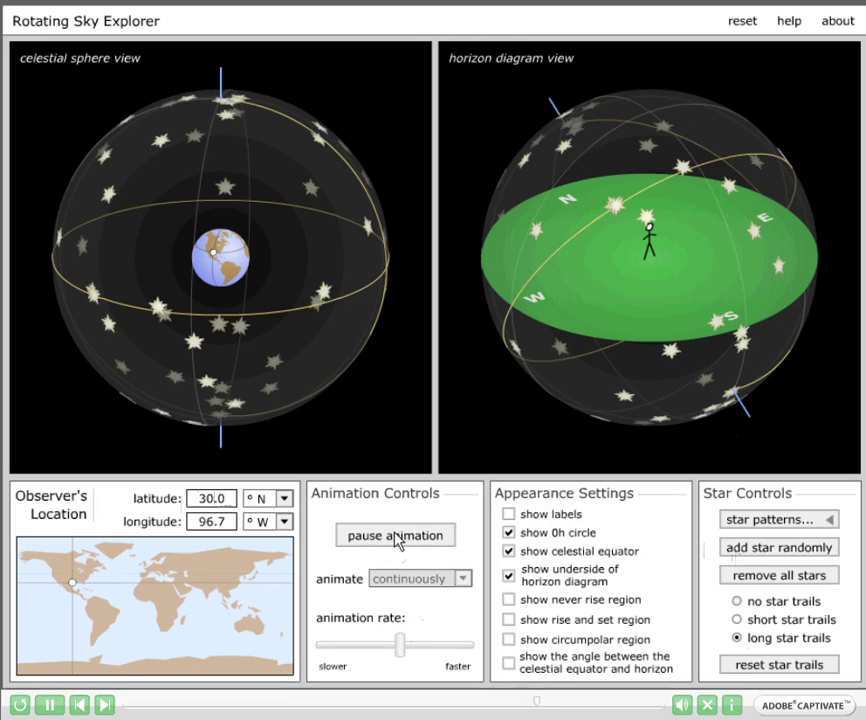
{"action": "left_click", "coordinate": [509, 533]}
{"action": "left_click_drag", "start_coordinate": [597, 404], "coordinate": [638, 363]}
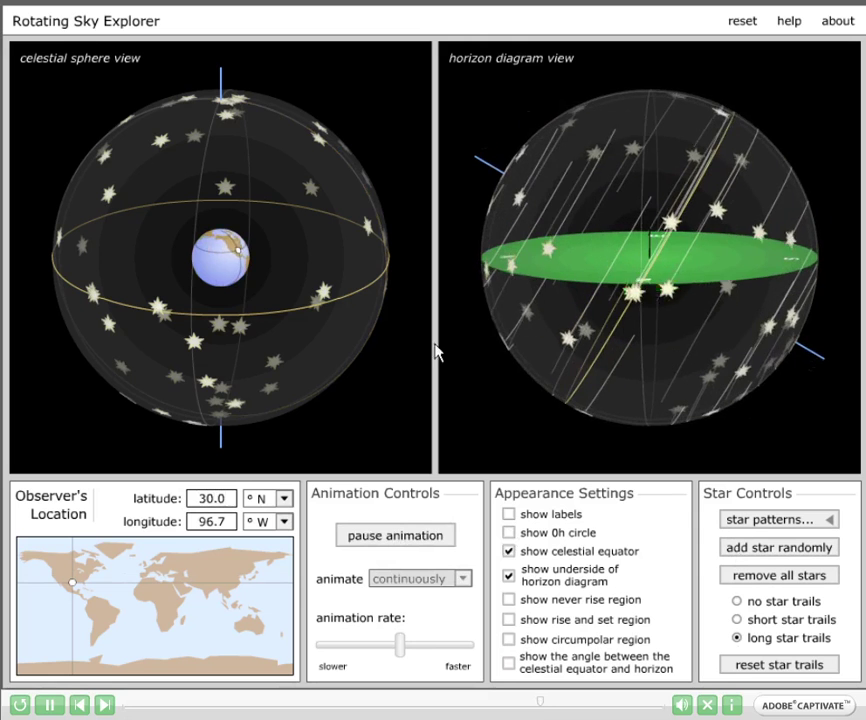
Step: Examine the star trails around both celestial poles and from the west, with the celestial sphere seen edge-on
{"action": "left_click_drag", "start_coordinate": [308, 373], "coordinate": [302, 315]}
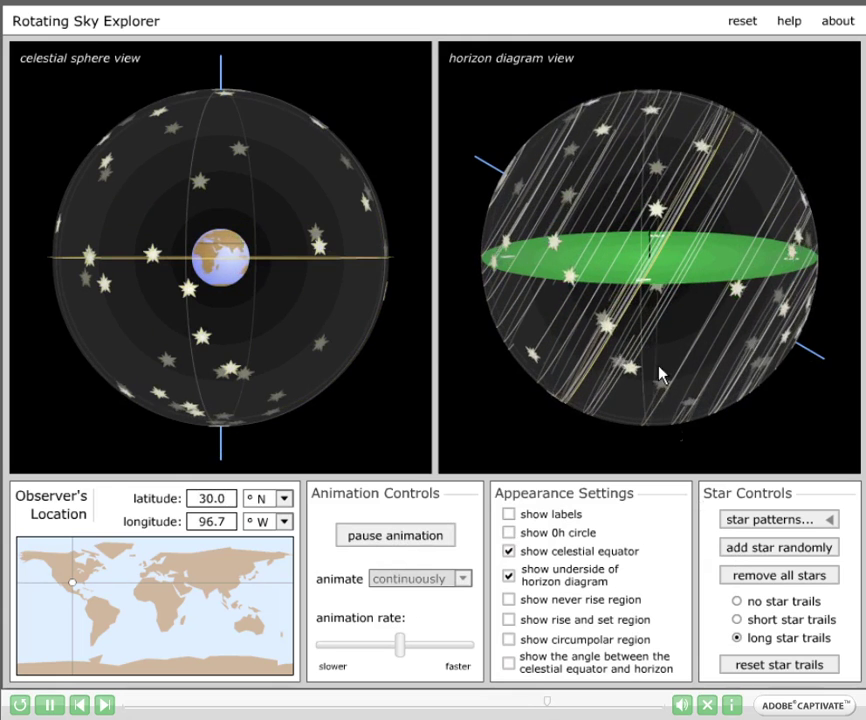
{"action": "left_click_drag", "start_coordinate": [659, 362], "coordinate": [737, 360]}
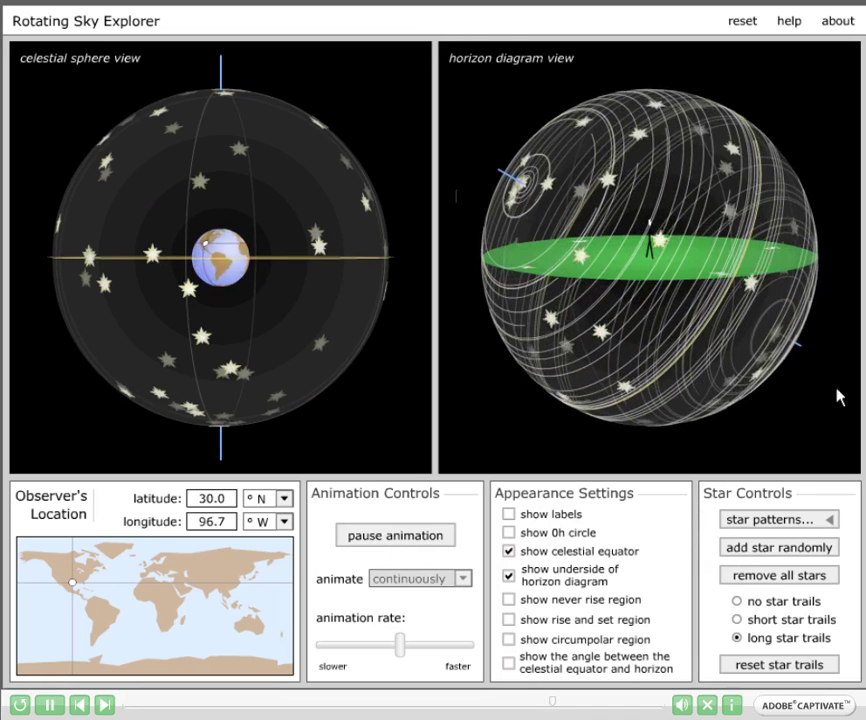
{"action": "left_click_drag", "start_coordinate": [719, 344], "coordinate": [497, 331]}
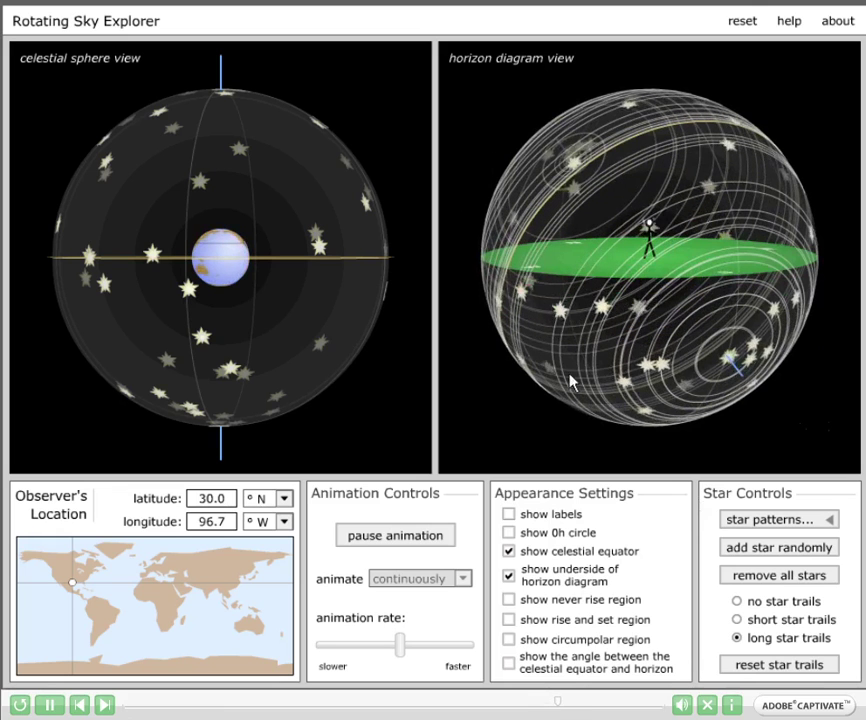
{"action": "left_click_drag", "start_coordinate": [553, 307], "coordinate": [672, 350]}
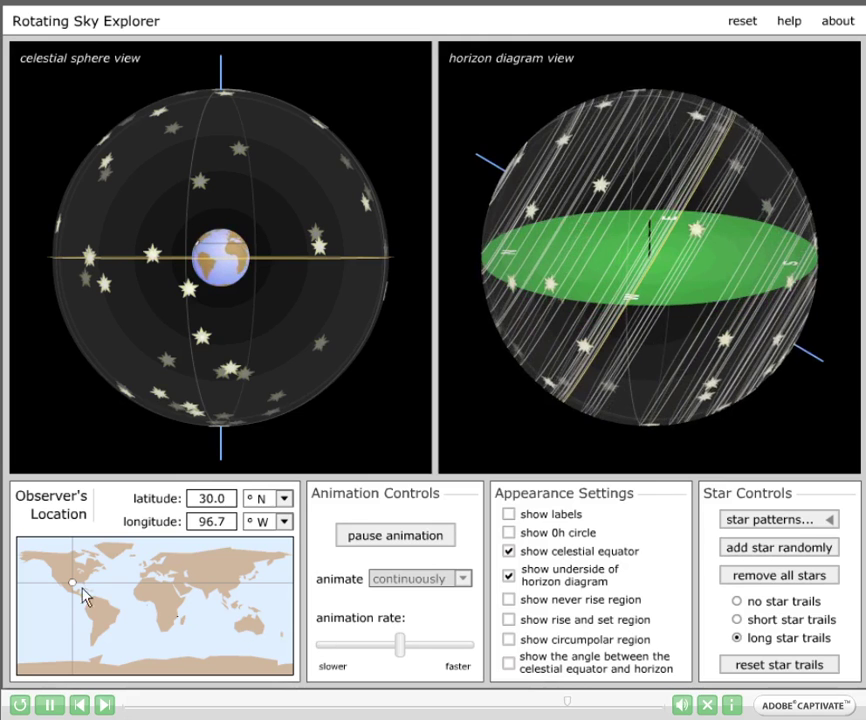
Step: Move the observer to the North Pole at 90.0° N, 73.0° W and view the horizon nearly edge-on
{"action": "left_click_drag", "start_coordinate": [75, 587], "coordinate": [91, 540]}
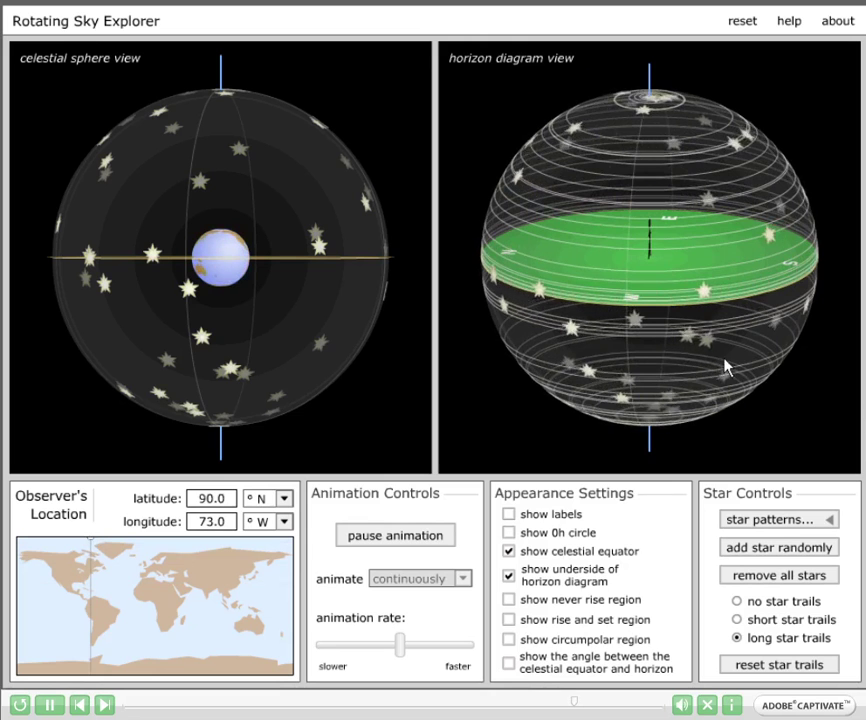
{"action": "left_click_drag", "start_coordinate": [724, 355], "coordinate": [721, 329]}
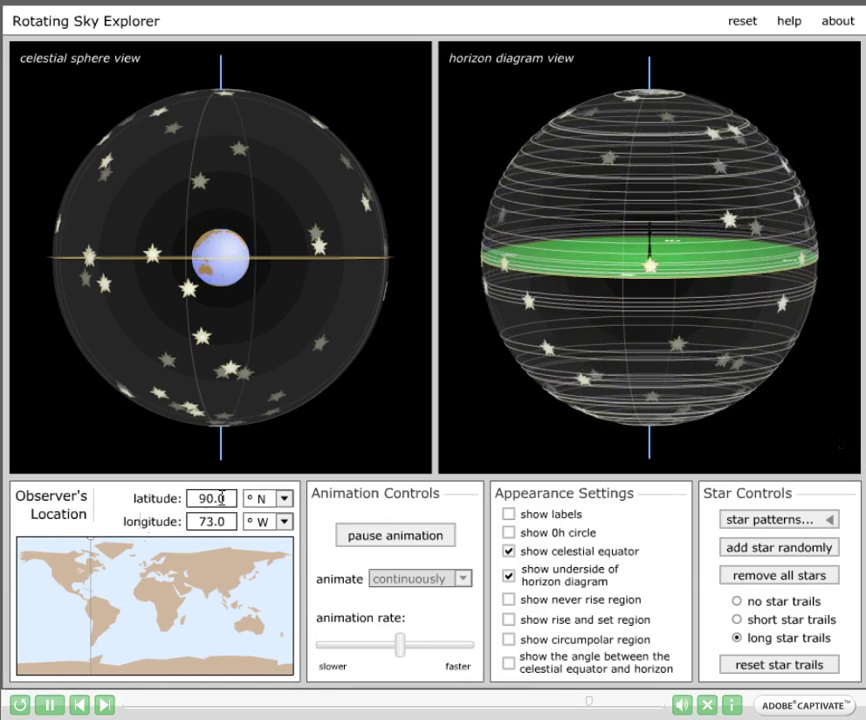
Step: Move the observer to the equator at latitude 0° and view the star trails in the horizon diagram from several sides
{"action": "left_click_drag", "start_coordinate": [226, 498], "coordinate": [172, 497]}
{"action": "type", "text": "0"}
{"action": "key", "text": "Return"}
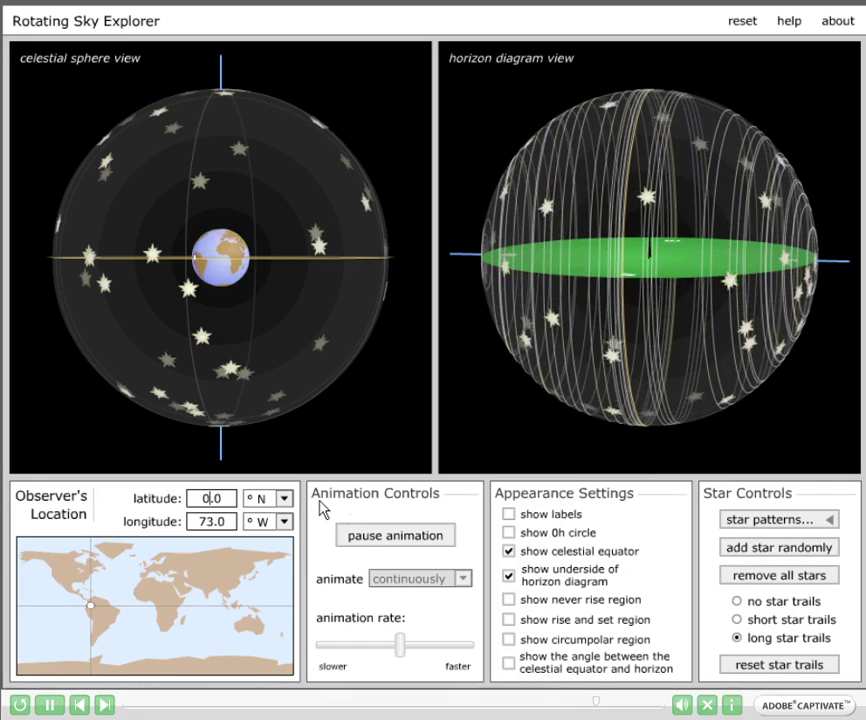
{"action": "left_click_drag", "start_coordinate": [679, 404], "coordinate": [773, 396]}
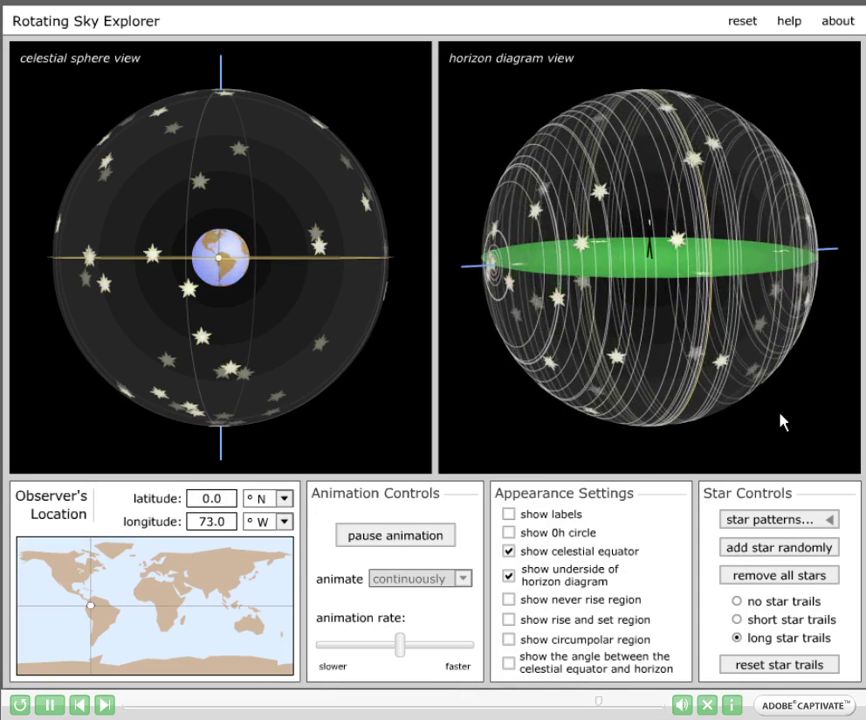
{"action": "left_click_drag", "start_coordinate": [742, 381], "coordinate": [654, 381]}
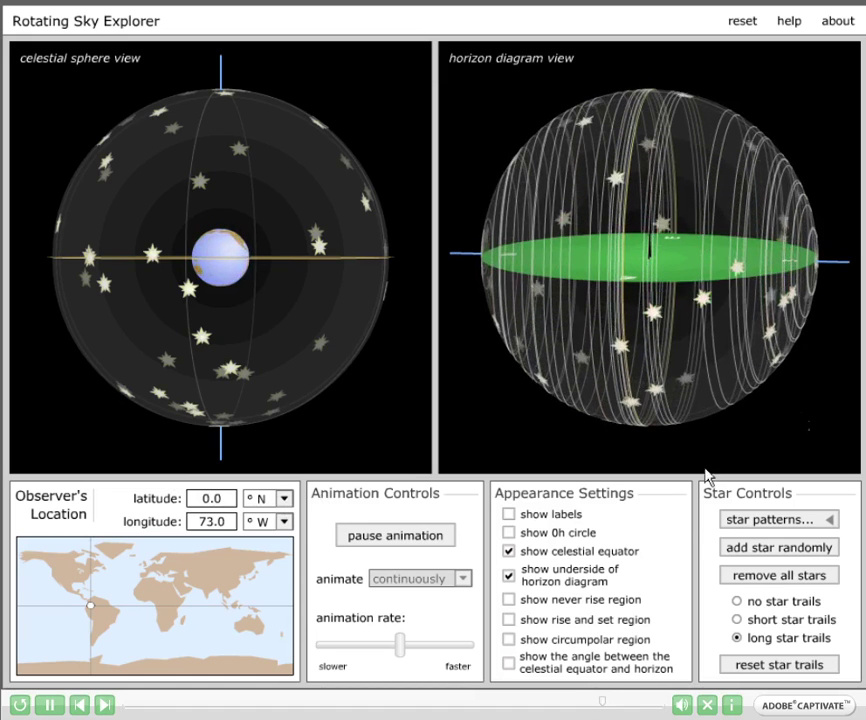
Step: Remove all stars from the sky and pause the animation
{"action": "left_click", "coordinate": [752, 579]}
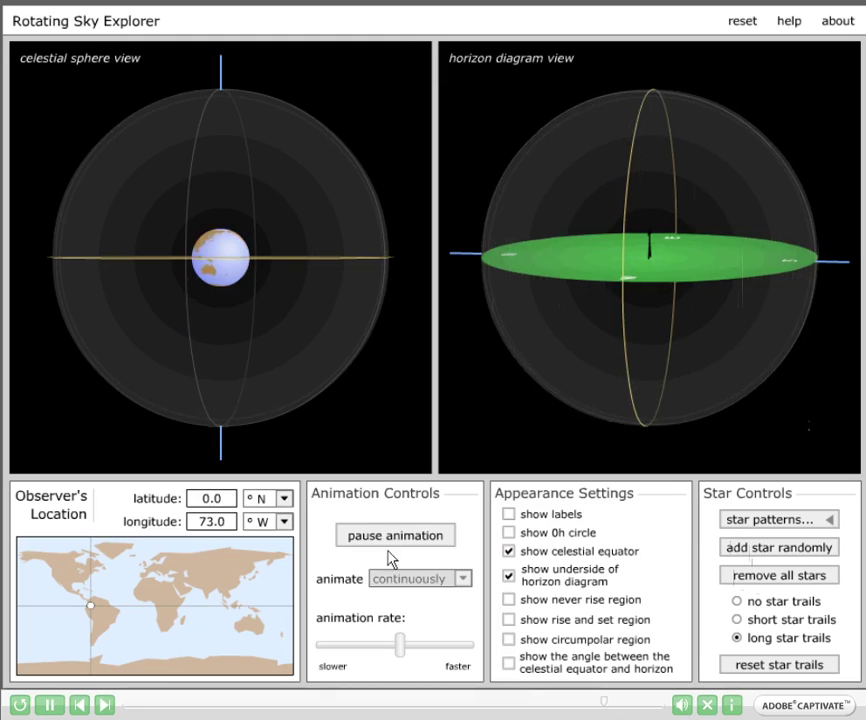
{"action": "left_click", "coordinate": [395, 537]}
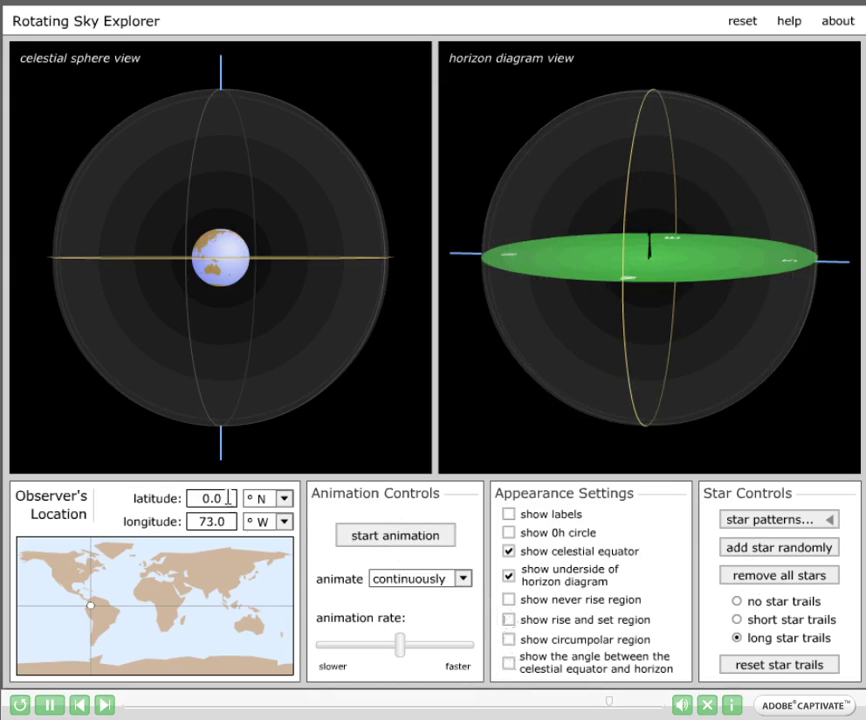
Step: Set the observer's latitude to 30° N and show the circumpolar region, with the horizon diagram turned to face it
{"action": "left_click_drag", "start_coordinate": [228, 497], "coordinate": [188, 498]}
{"action": "type", "text": "30"}
{"action": "key", "text": "Return"}
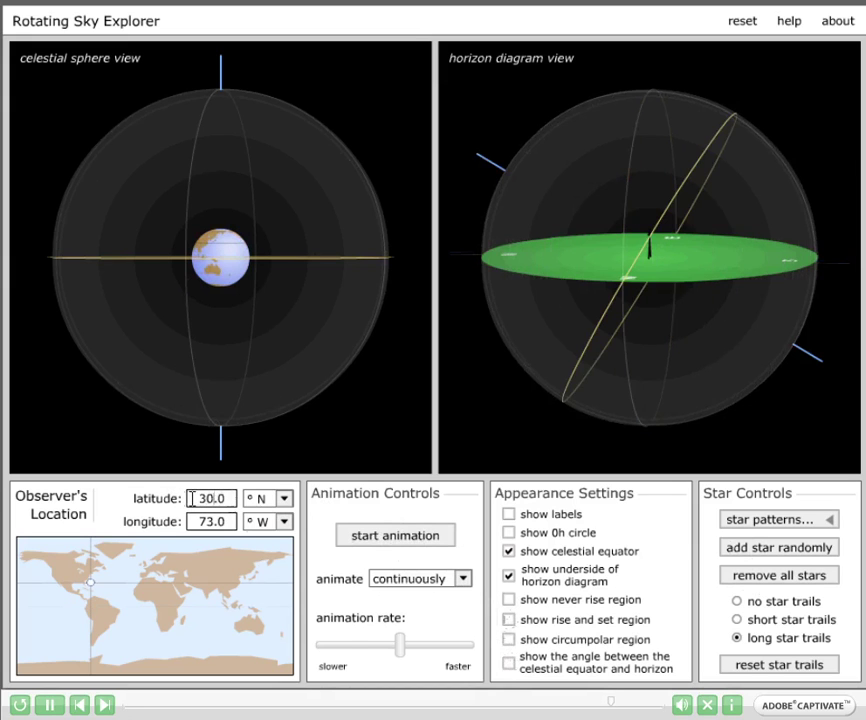
{"action": "left_click", "coordinate": [509, 640]}
{"action": "left_click_drag", "start_coordinate": [555, 352], "coordinate": [755, 355]}
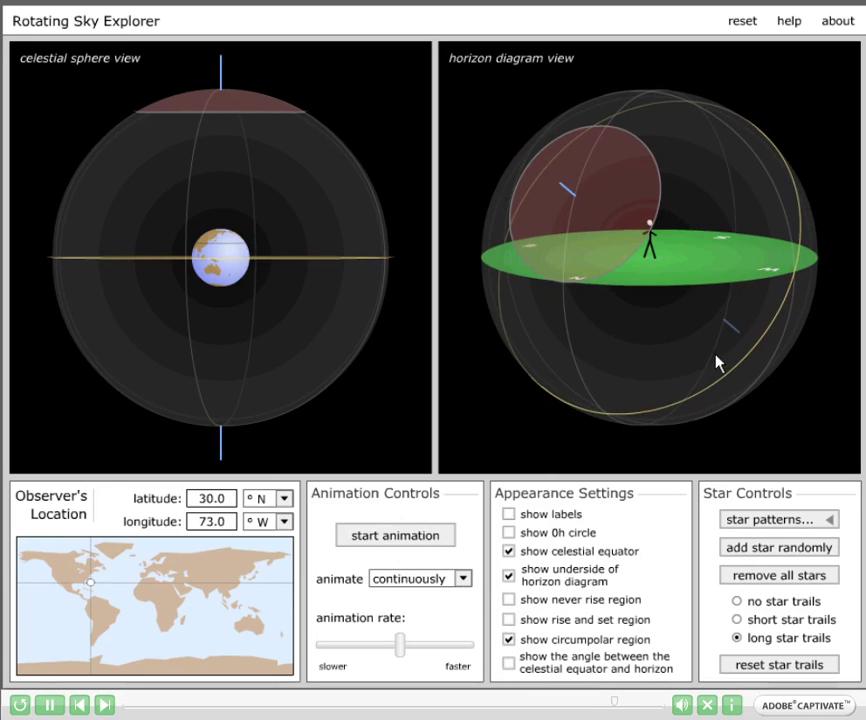
Step: Place a star at the horizon's north point, on the circumpolar region's lower edge, with azimuth 0° and altitude 0°
{"action": "left_click", "coordinate": [565, 286]}
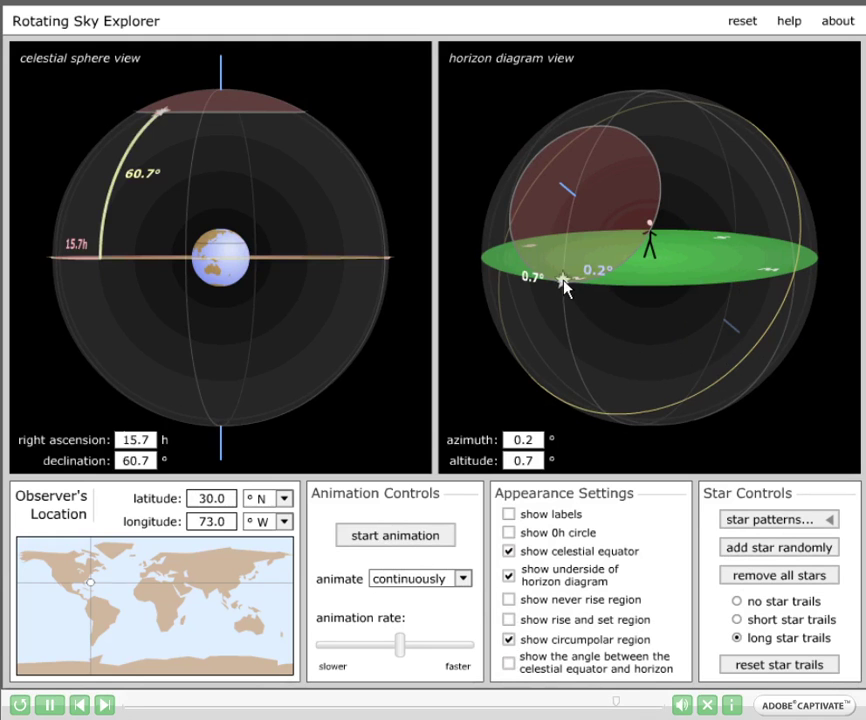
{"action": "double_click", "coordinate": [508, 438]}
{"action": "type", "text": "0"}
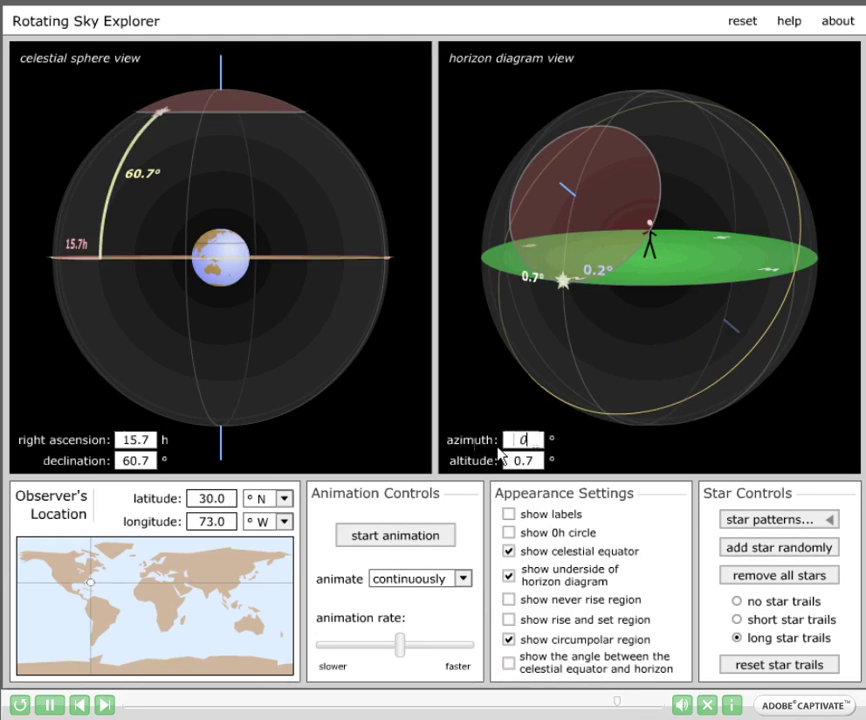
{"action": "key", "text": "Return"}
{"action": "double_click", "coordinate": [537, 457]}
{"action": "type", "text": "0"}
{"action": "key", "text": "Return"}
{"action": "left_click_drag", "start_coordinate": [250, 383], "coordinate": [330, 388]}
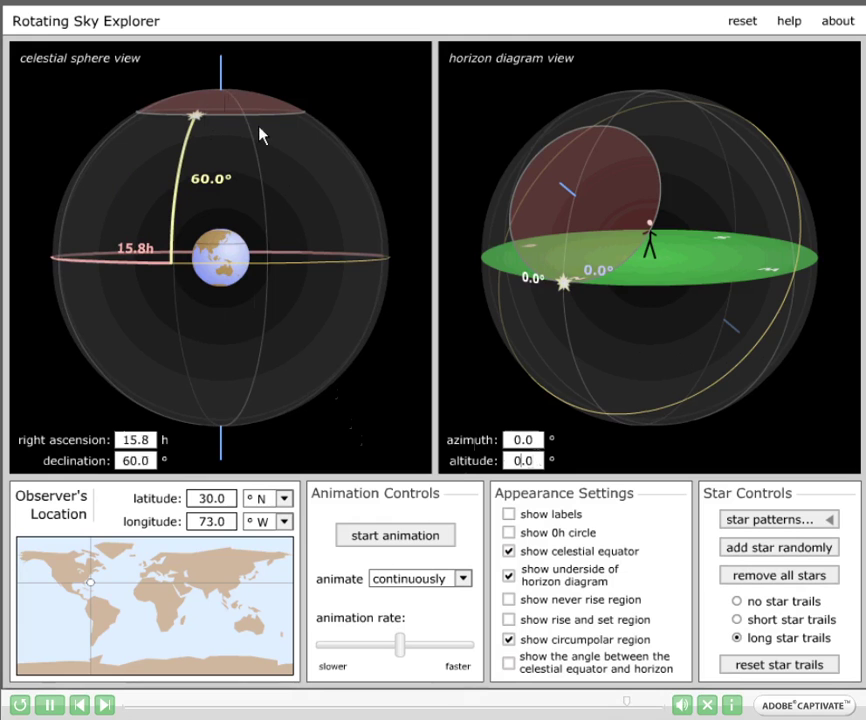
Step: Show the never rise region, with the horizon diagram turned toward its southern side
{"action": "left_click_drag", "start_coordinate": [688, 358], "coordinate": [458, 350]}
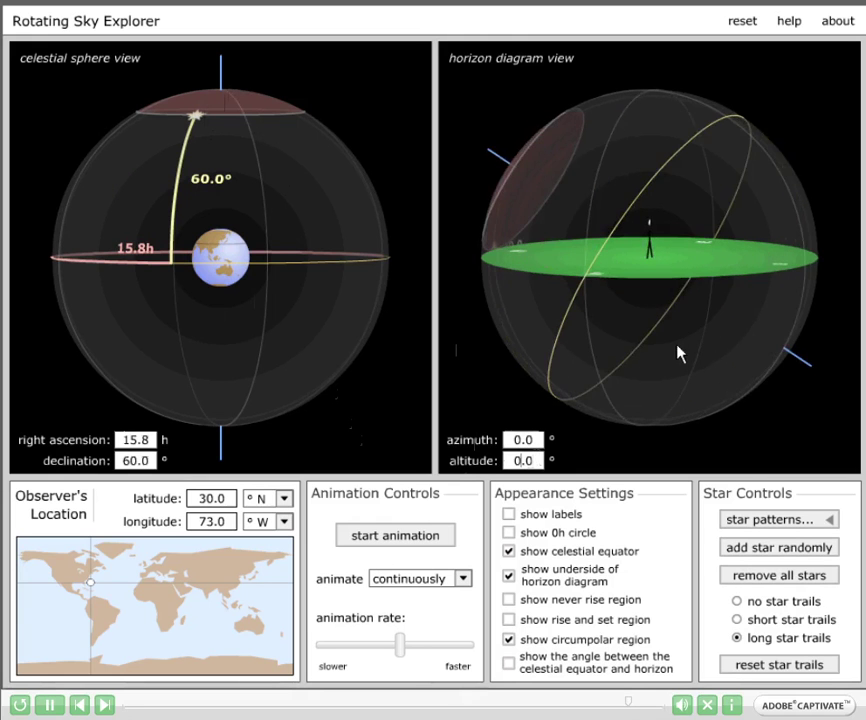
{"action": "left_click_drag", "start_coordinate": [672, 352], "coordinate": [564, 352]}
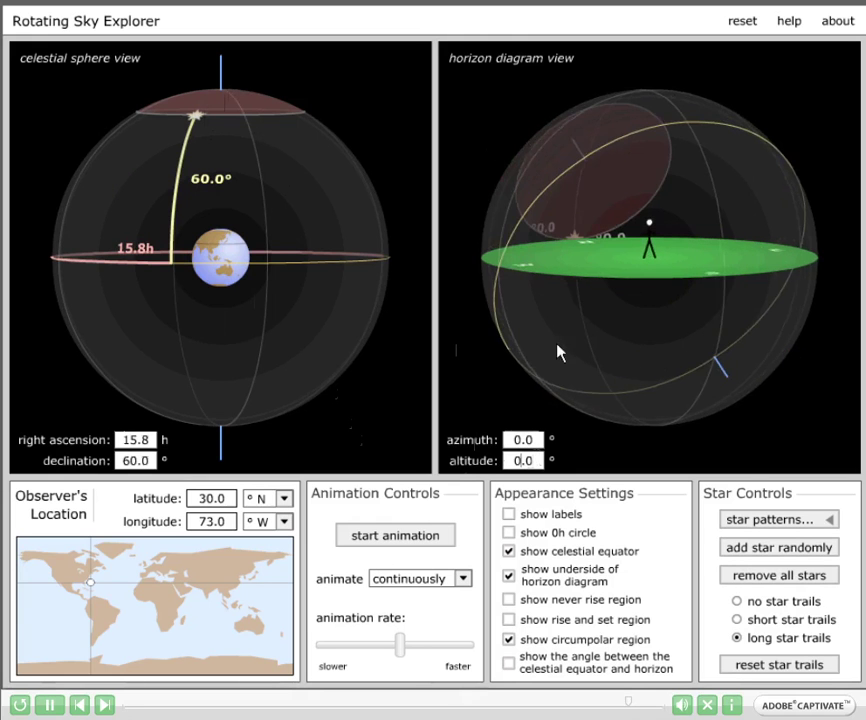
{"action": "left_click", "coordinate": [508, 599]}
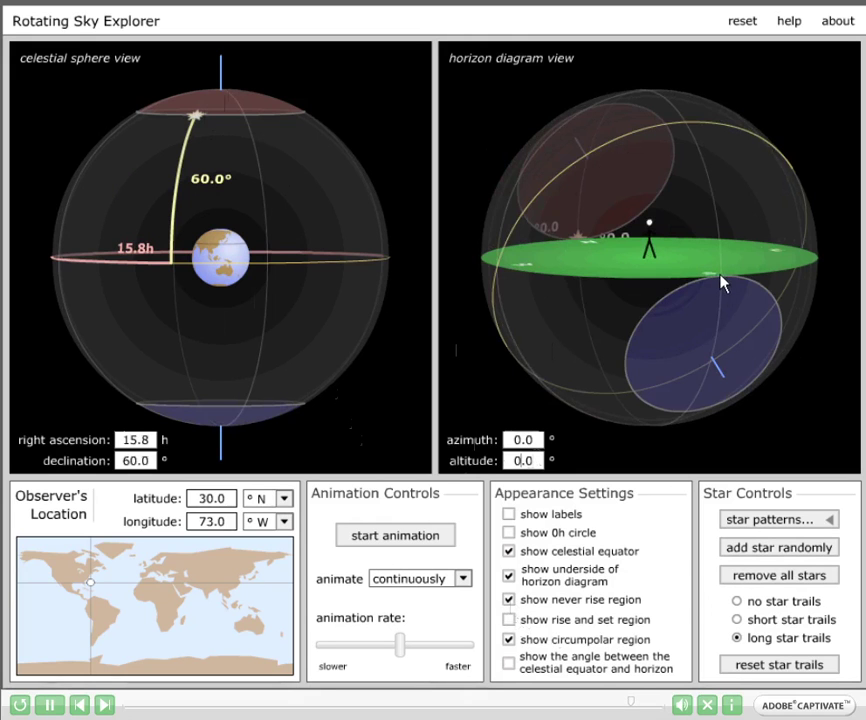
Step: Place a star at the horizon's south point, on the never rise region's upper edge, with altitude 0° and azimuth 180°
{"action": "left_click_drag", "start_coordinate": [722, 283], "coordinate": [719, 273]}
{"action": "left_click_drag", "start_coordinate": [537, 461], "coordinate": [460, 466]}
{"action": "type", "text": "0"}
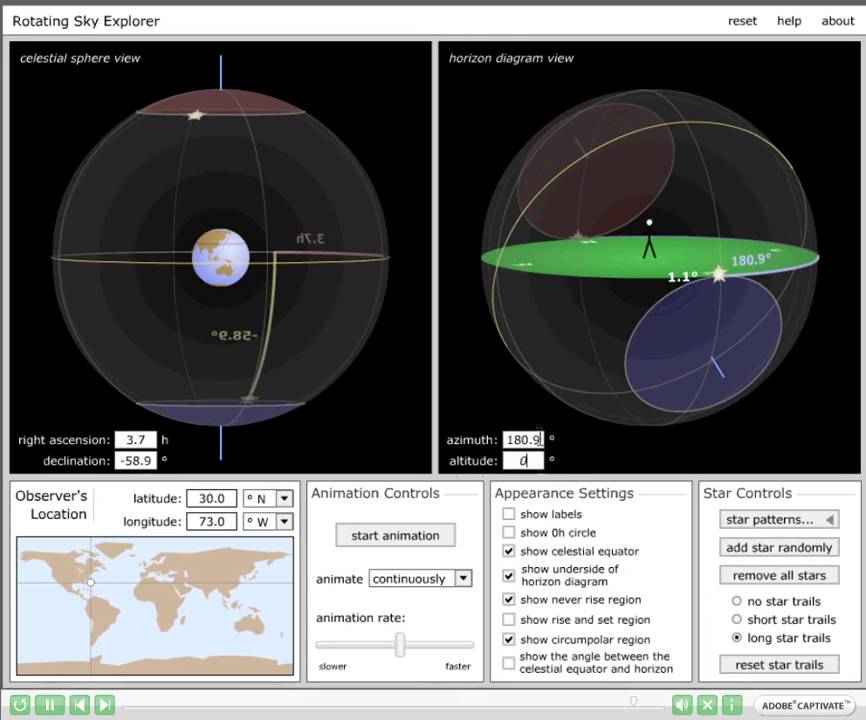
{"action": "left_click_drag", "start_coordinate": [541, 439], "coordinate": [470, 446]}
{"action": "type", "text": "180"}
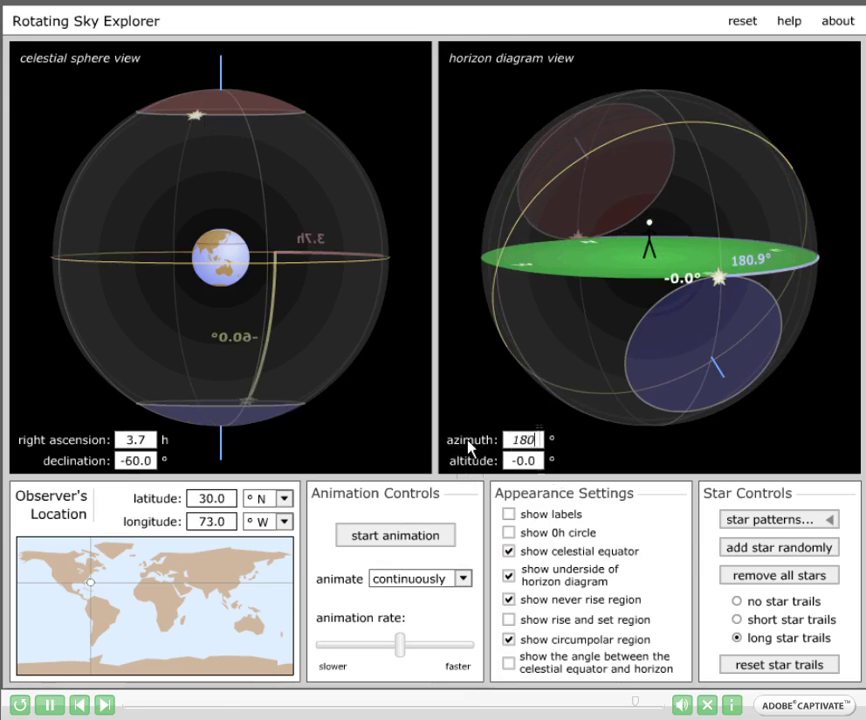
{"action": "key", "text": "Return"}
{"action": "left_click_drag", "start_coordinate": [296, 381], "coordinate": [300, 322]}
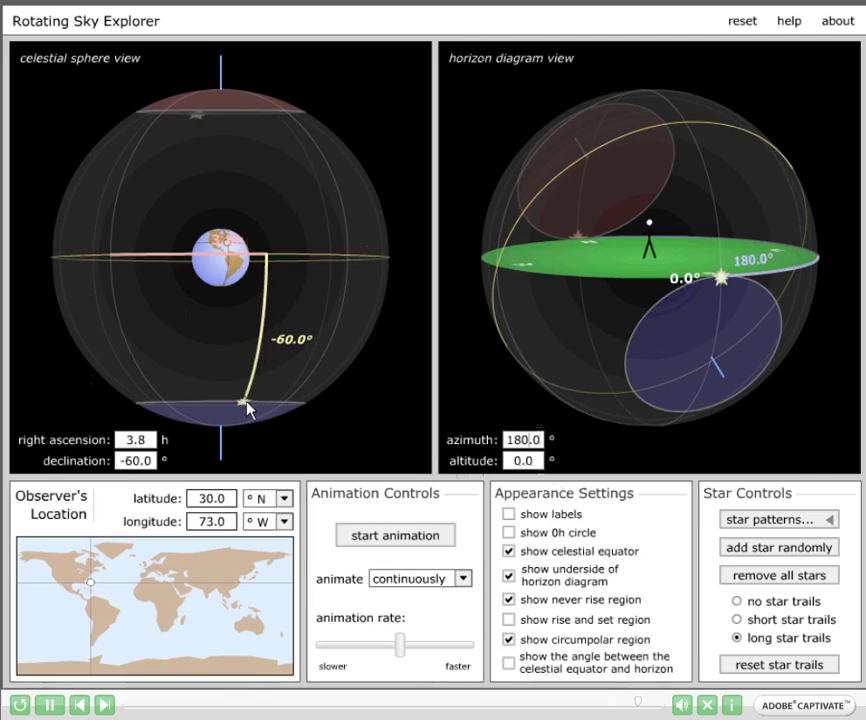